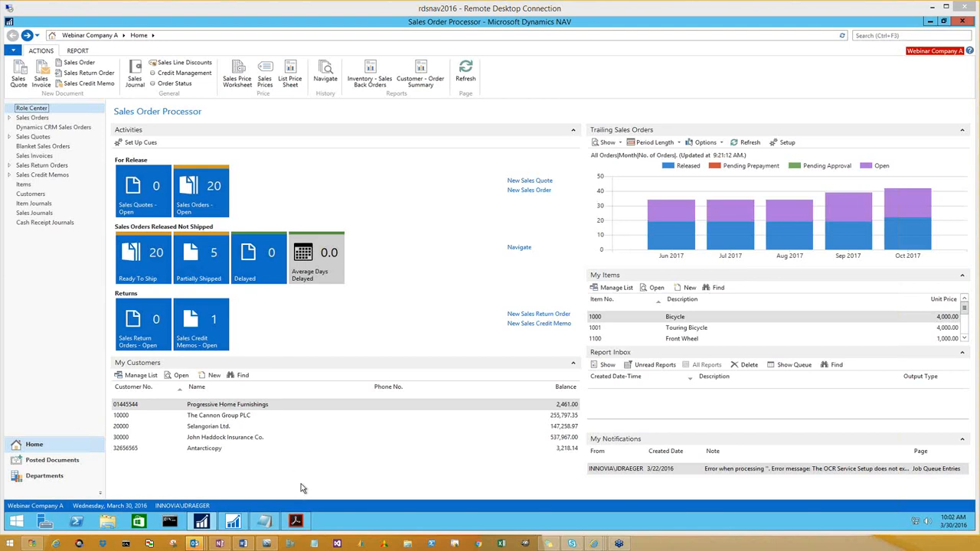
# Bring up the Notepad list of links and highlight the Lexmark service account address, store.readsoftonline.com/nav
pyautogui.click(267, 527)
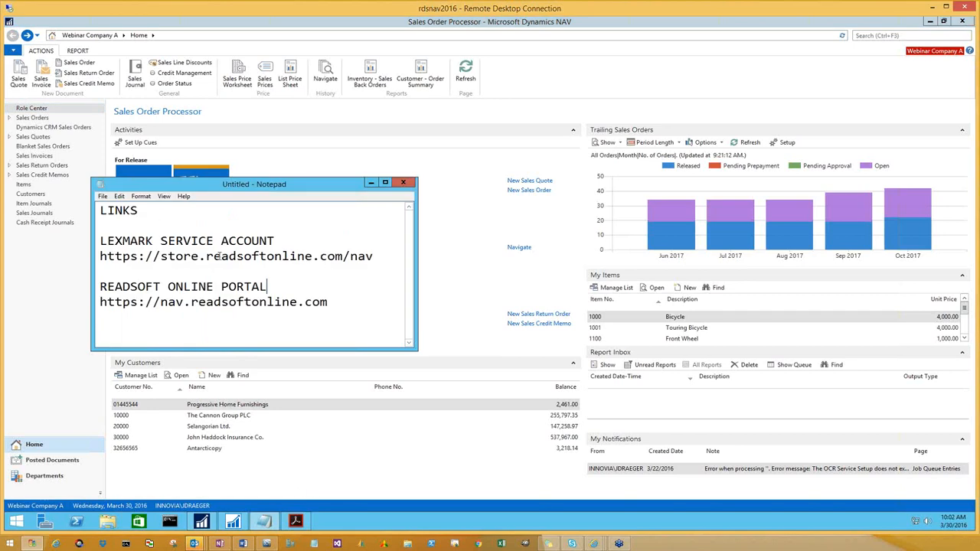
pyautogui.moveTo(320, 183); pyautogui.dragTo(490, 114)
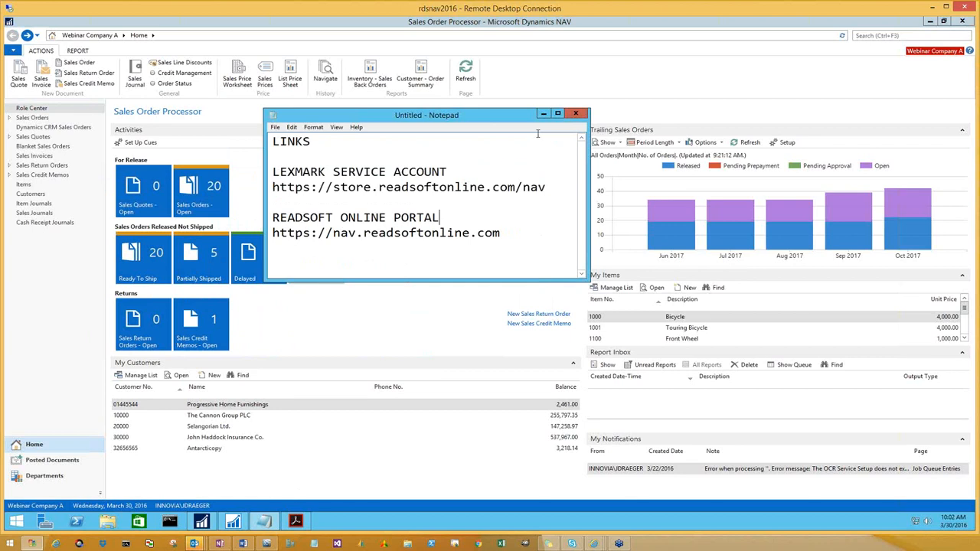
pyautogui.moveTo(280, 189); pyautogui.dragTo(546, 189)
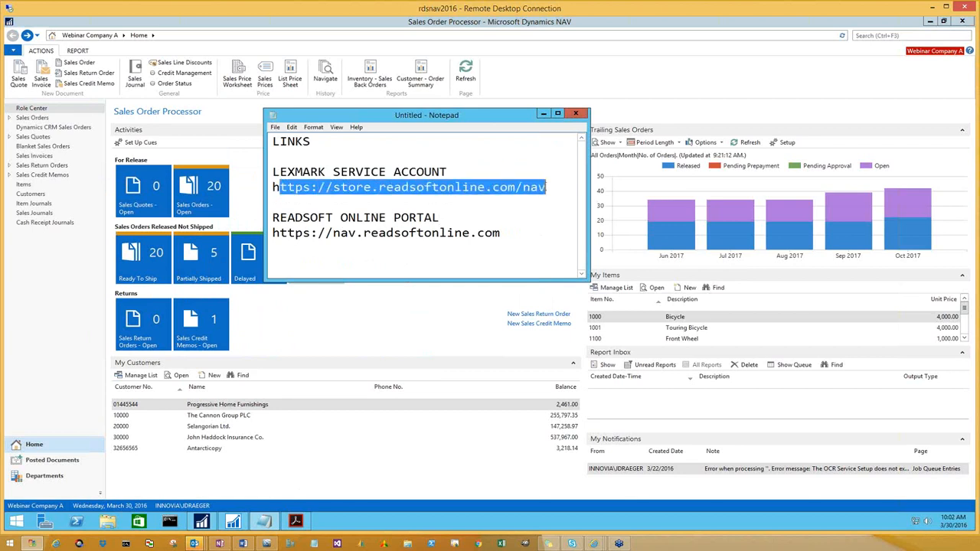
pyautogui.click(542, 114)
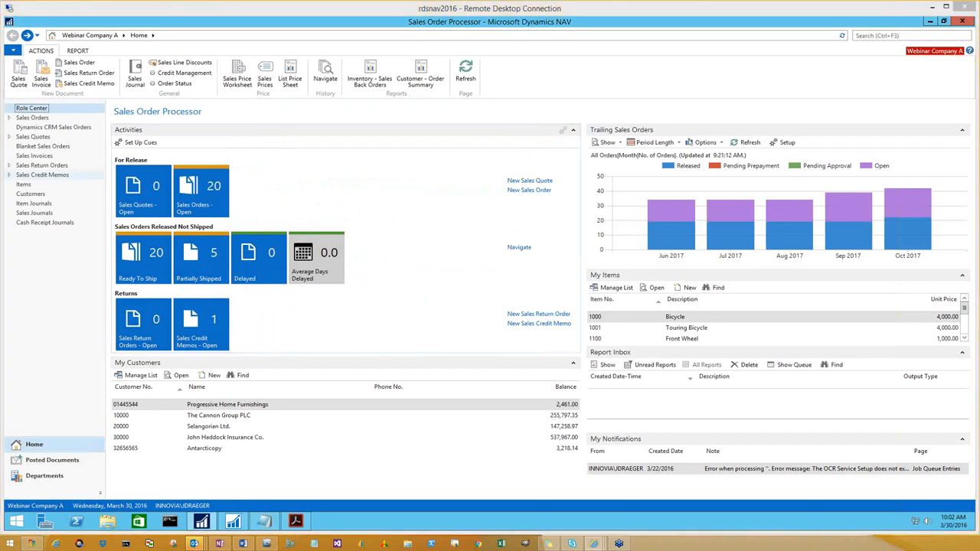
# In the browser, try to add the Freemium plan from the Lexmark Invoice Capture Service store to the cart
pyautogui.moveTo(578, 45); pyautogui.dragTo(565, 5)
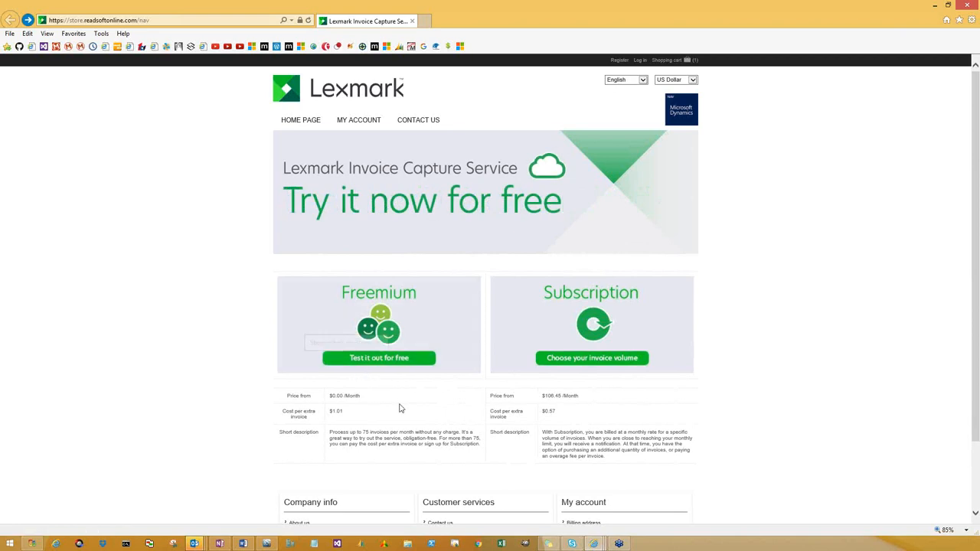
pyautogui.click(396, 363)
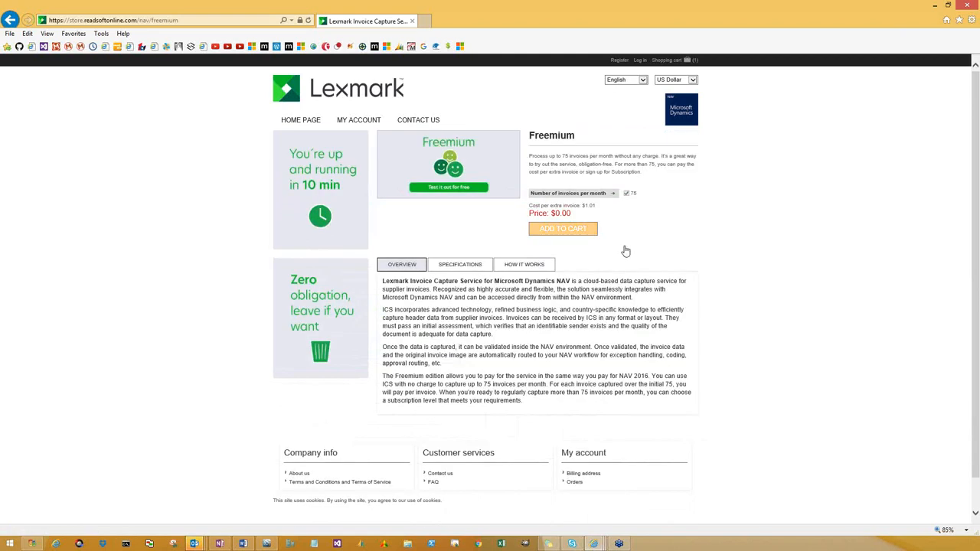
pyautogui.click(567, 233)
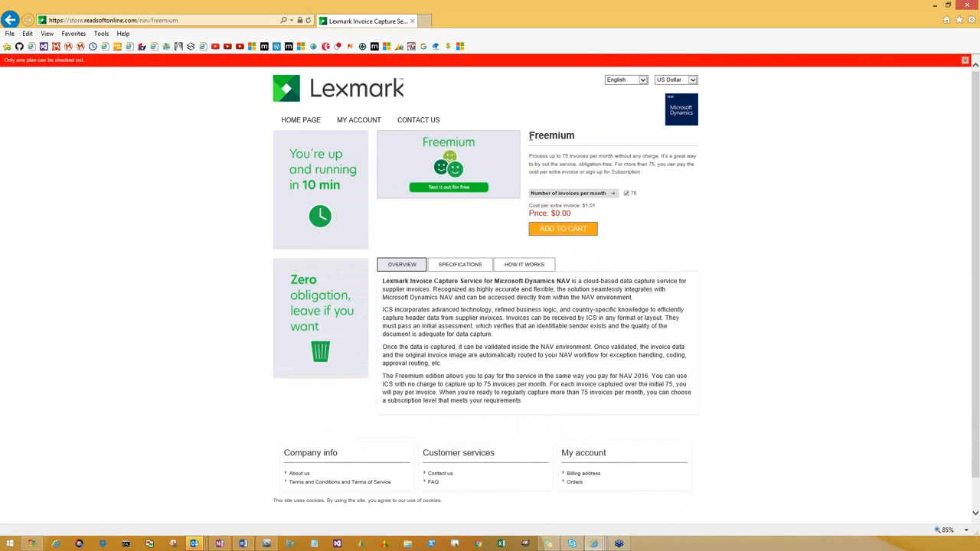
pyautogui.click(934, 6)
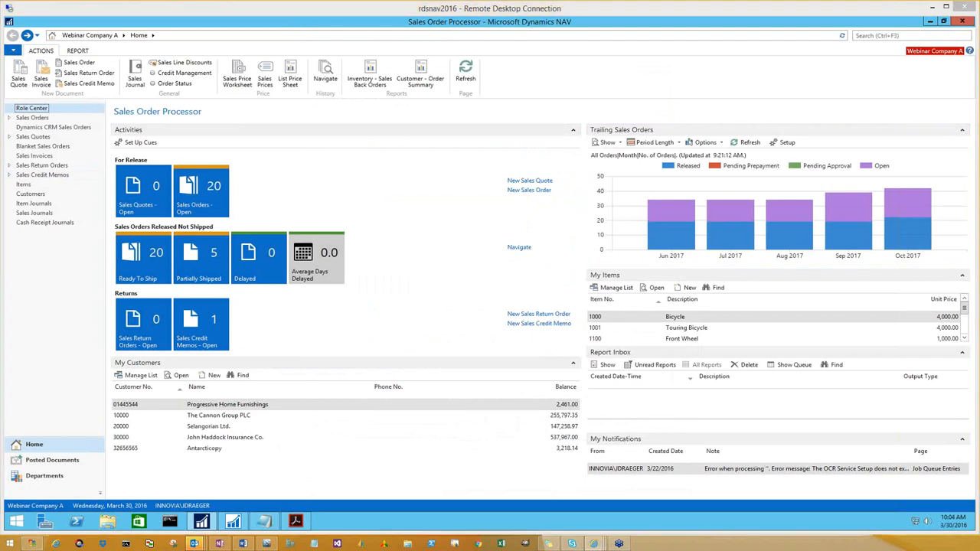
# View the Lexmark Invoice Capture Service welcome email in RegistrationEmail.jpg in the browser
pyautogui.moveTo(0, 453); pyautogui.dragTo(421, 4)
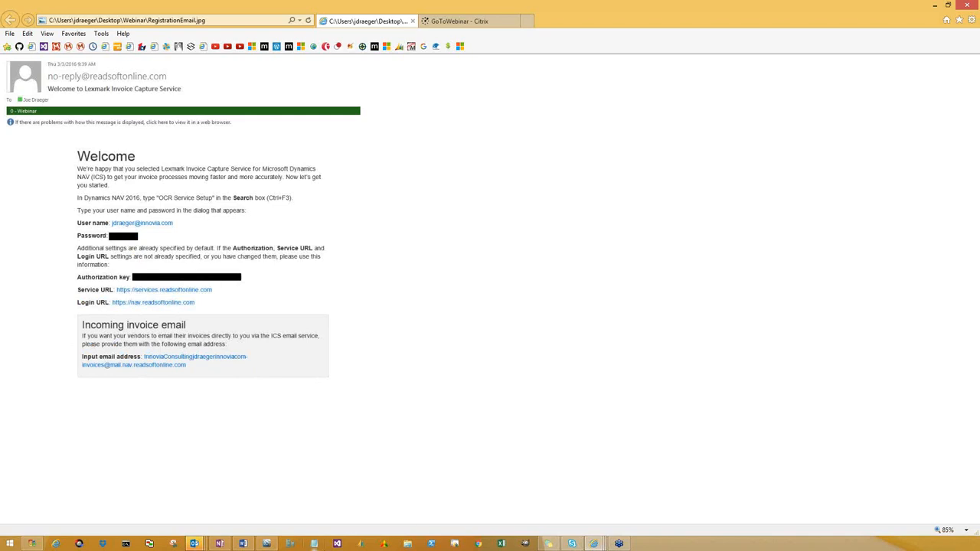
pyautogui.click(935, 6)
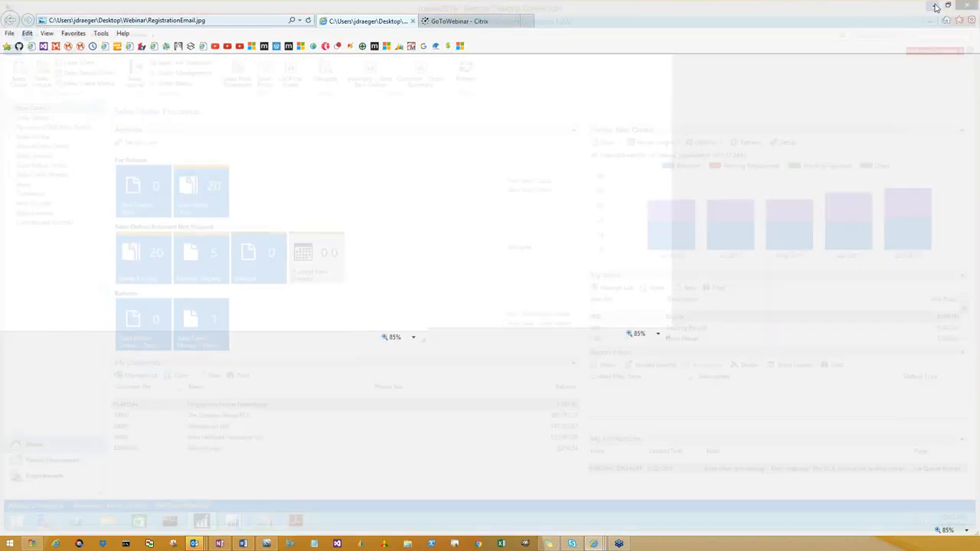
# Bring up the Notepad list of links and highlight the ReadSoft Online portal address, nav.readsoftonline.com
pyautogui.moveTo(266, 526)
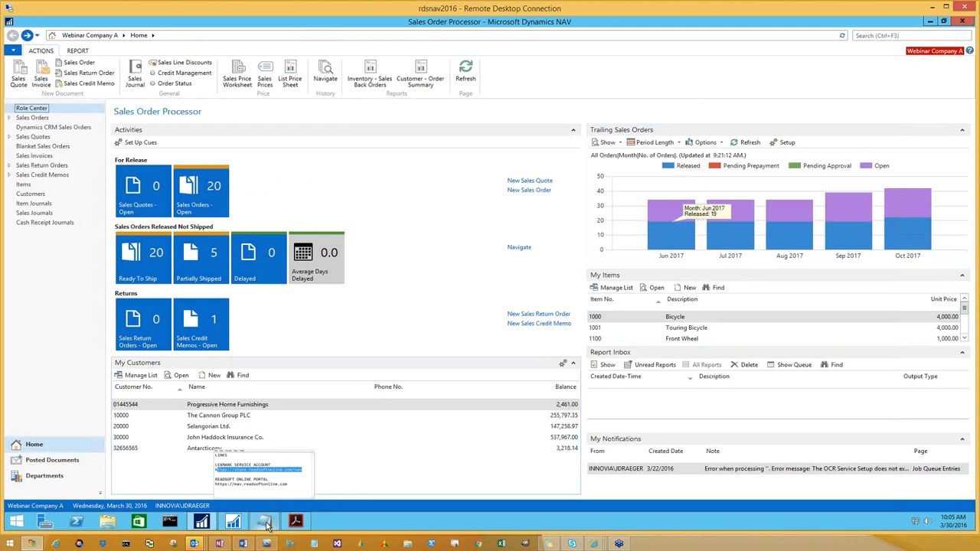
pyautogui.click(266, 526)
pyautogui.moveTo(273, 233); pyautogui.dragTo(507, 232)
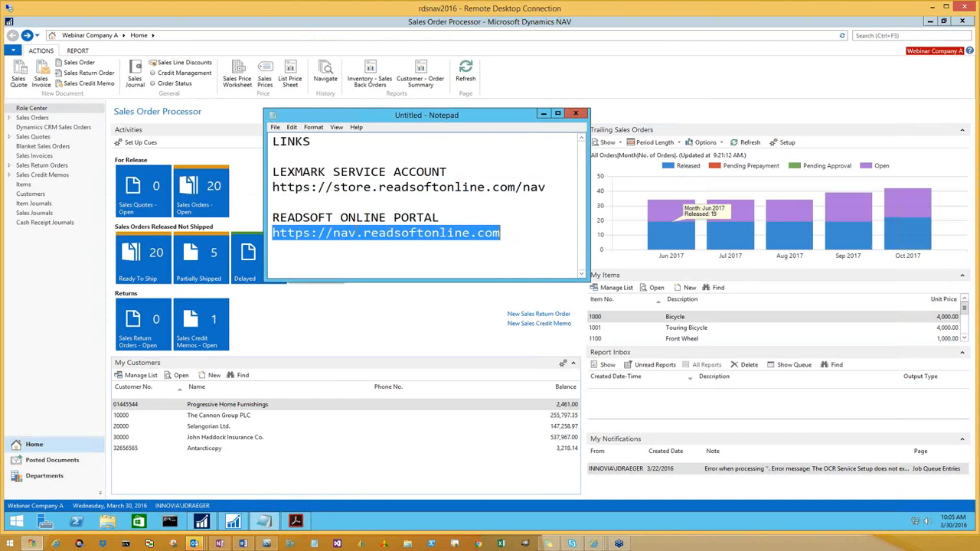
pyautogui.click(543, 114)
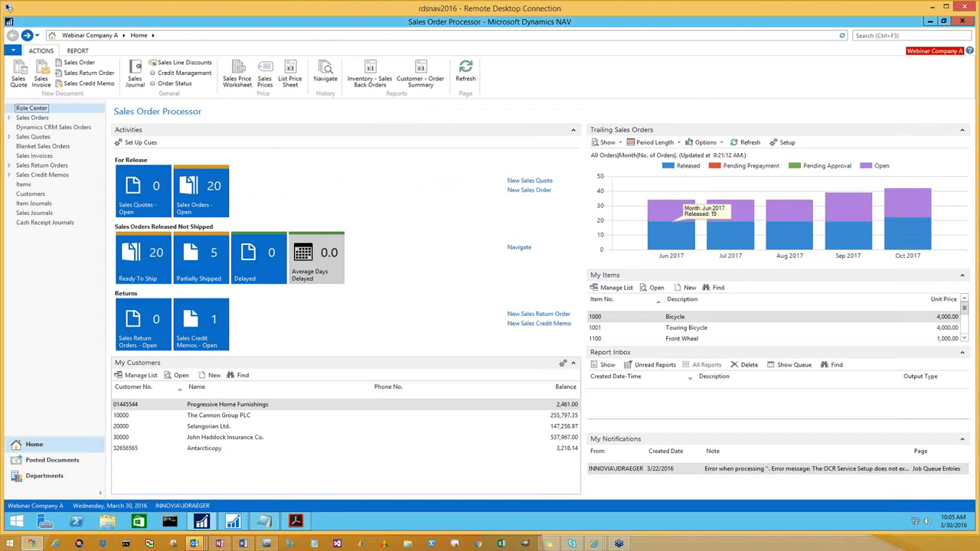
# Log in to the ReadSoft Online portal in the browser with the account user name and password
pyautogui.moveTo(0, 311); pyautogui.dragTo(582, 306)
pyautogui.moveTo(687, 305); pyautogui.dragTo(651, 0)
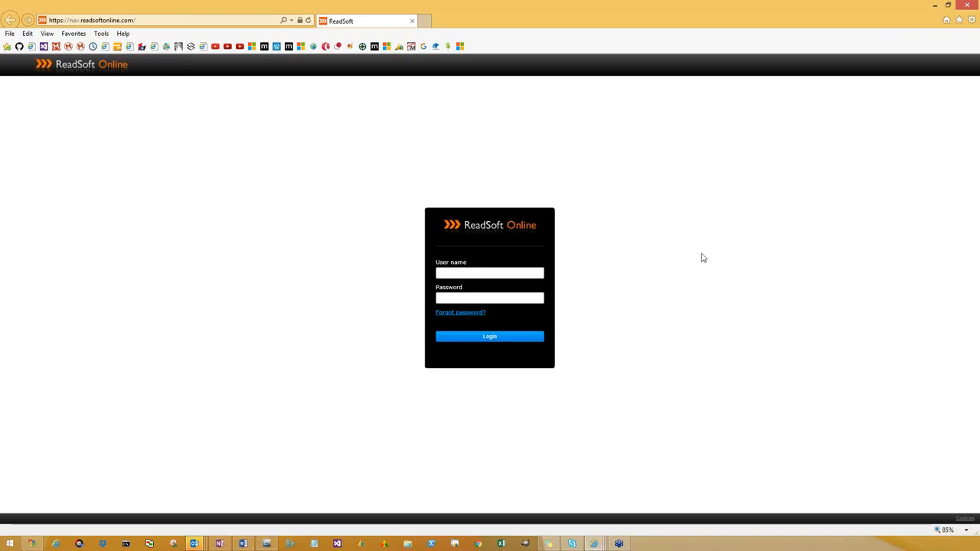
pyautogui.press('Tab')
pyautogui.write('••••••••')
pyautogui.press('Return')
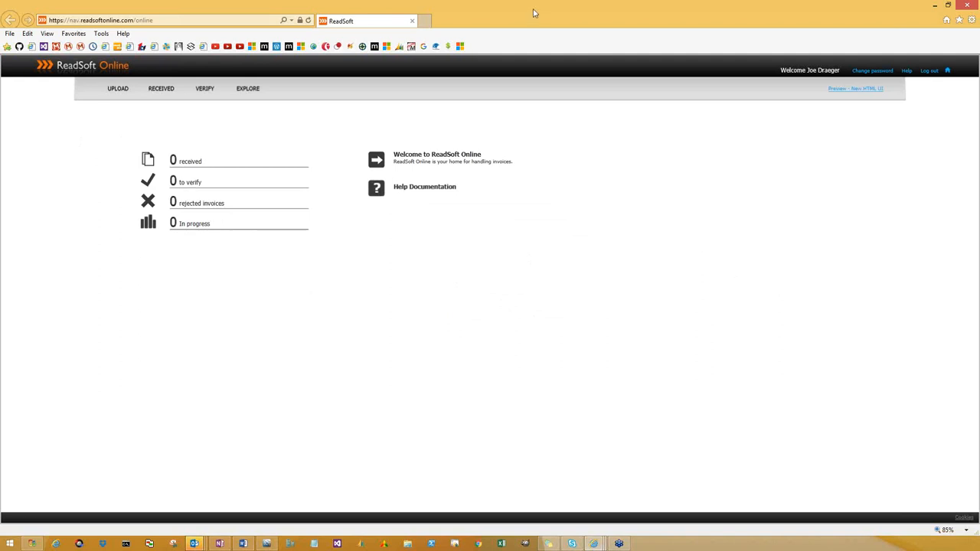
# Switch back to Dynamics NAV, search for "ocr" and open the OCR Service Setup page
pyautogui.doubleClick(529, 29)
pyautogui.moveTo(515, 67); pyautogui.dragTo(0, 230)
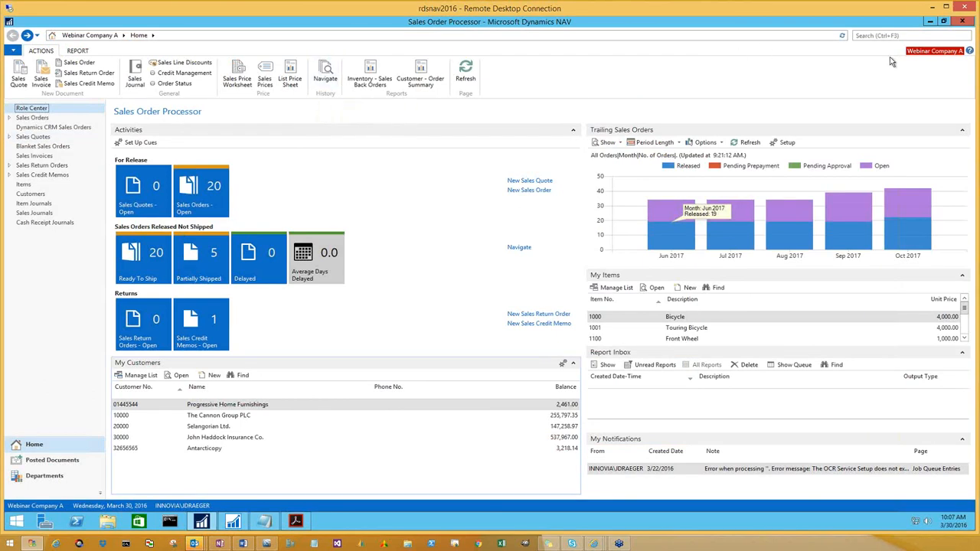
pyautogui.click(869, 39)
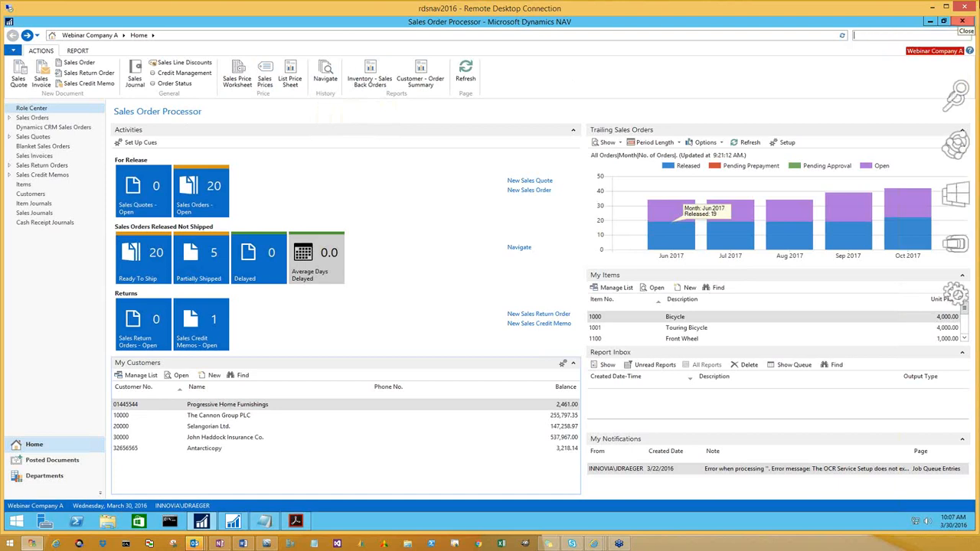
pyautogui.write('oct')
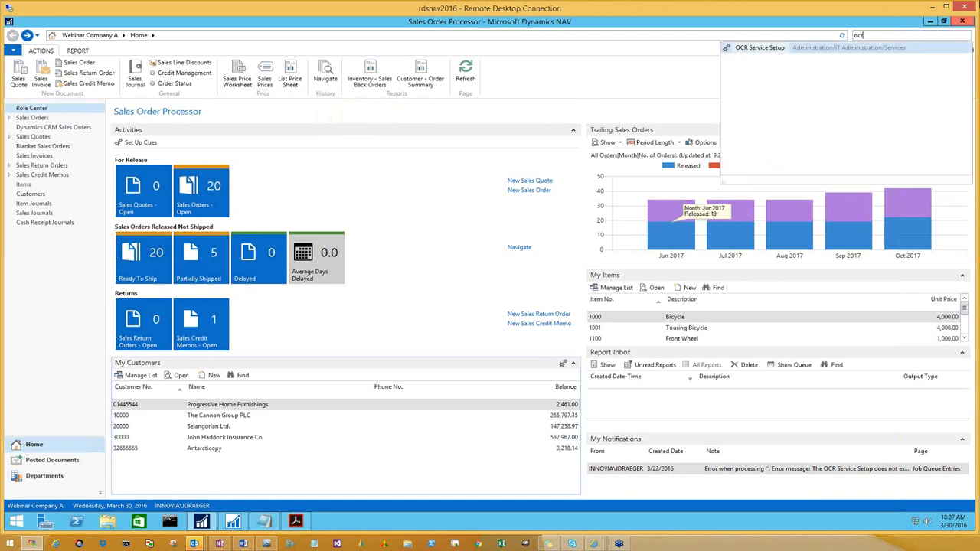
pyautogui.click(754, 52)
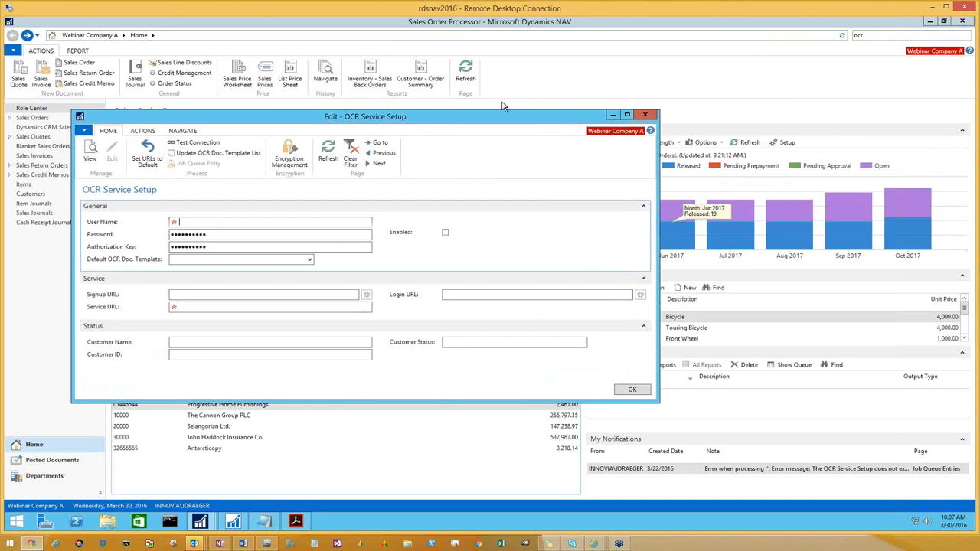
pyautogui.moveTo(502, 102); pyautogui.dragTo(562, 65)
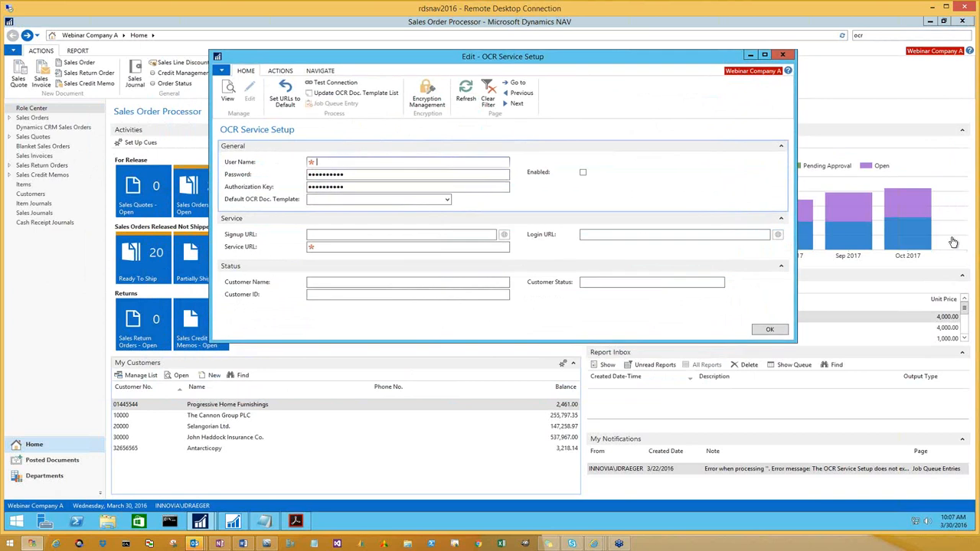
# Fill in the OCR service account's user name and password in the General section
pyautogui.press('Tab')
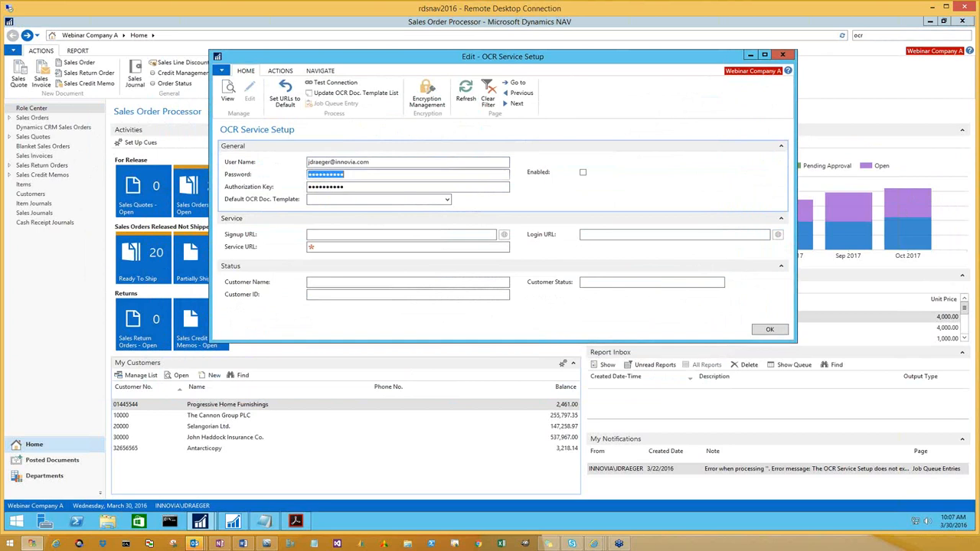
pyautogui.write('password')
pyautogui.press('Tab')
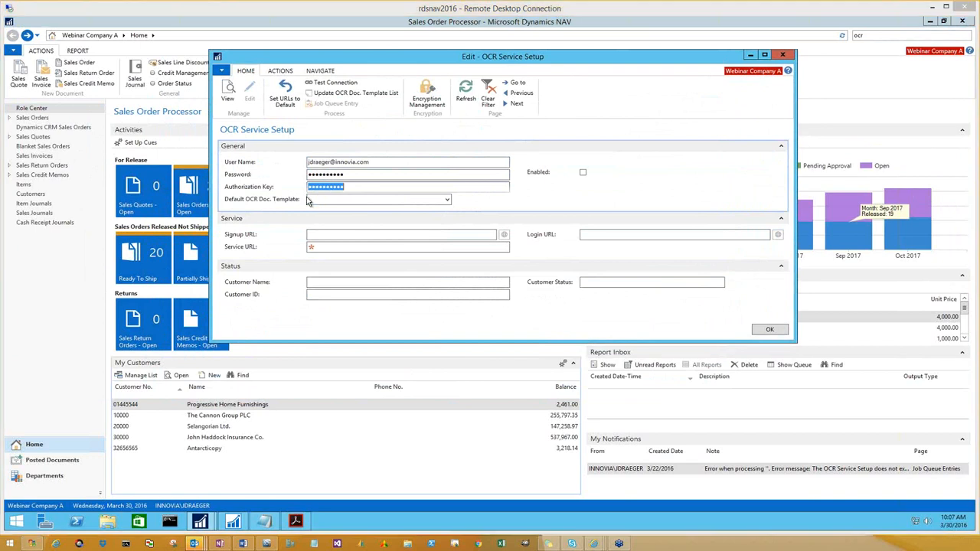
# Replace the Authorization Key with the copied service authorization key
pyautogui.click(347, 187)
pyautogui.hotkey('ctrl', 'a')
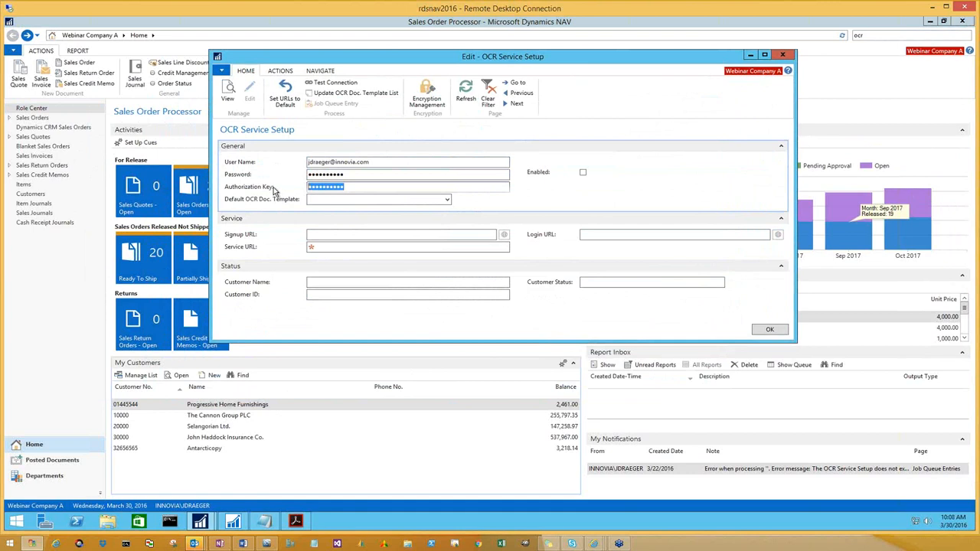
pyautogui.hotkey('ctrl', 'v')
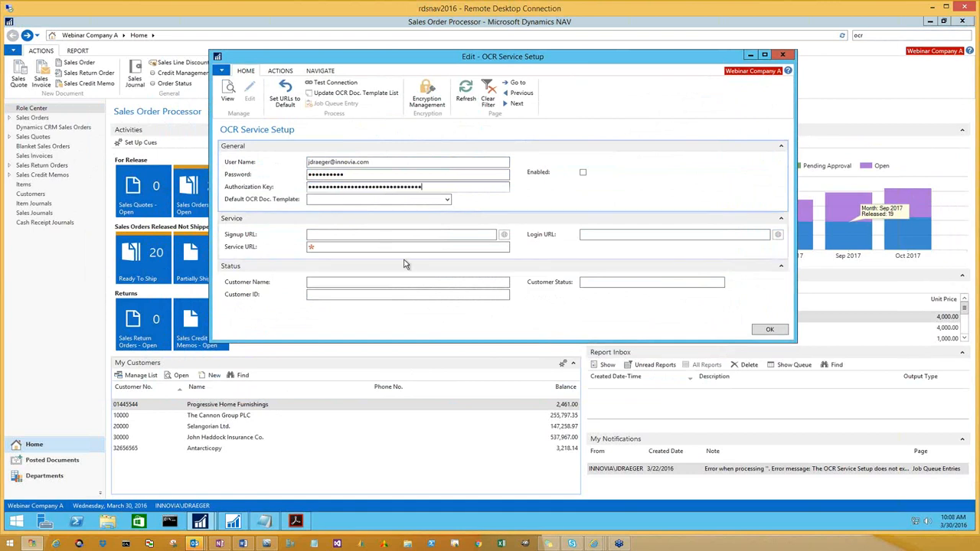
pyautogui.press('Tab')
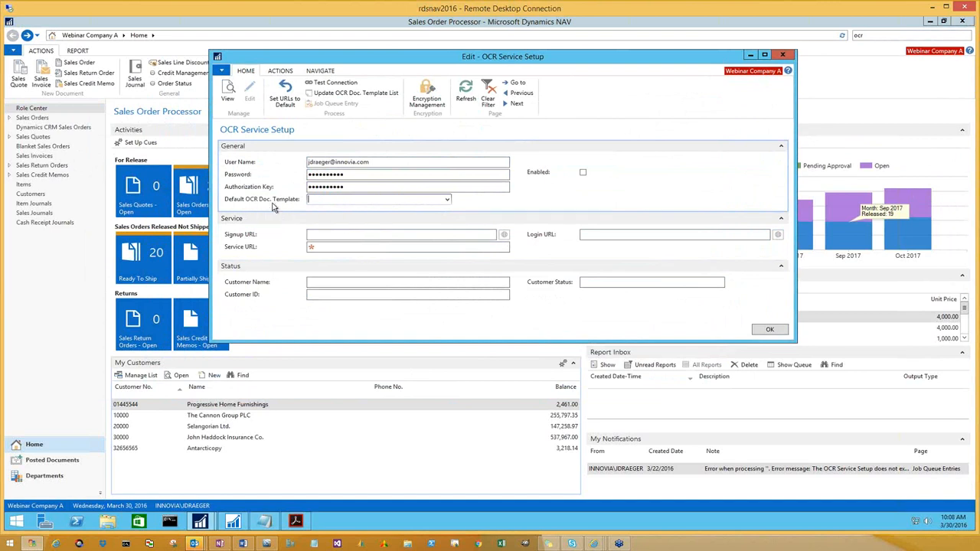
# Check which templates are available for the Default OCR Doc. Template, without choosing one
pyautogui.click(447, 201)
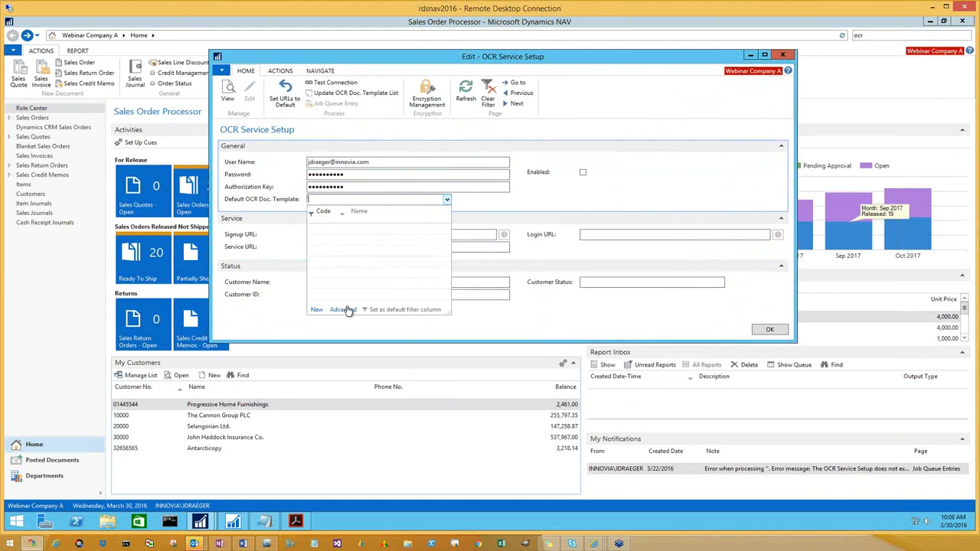
pyautogui.click(474, 204)
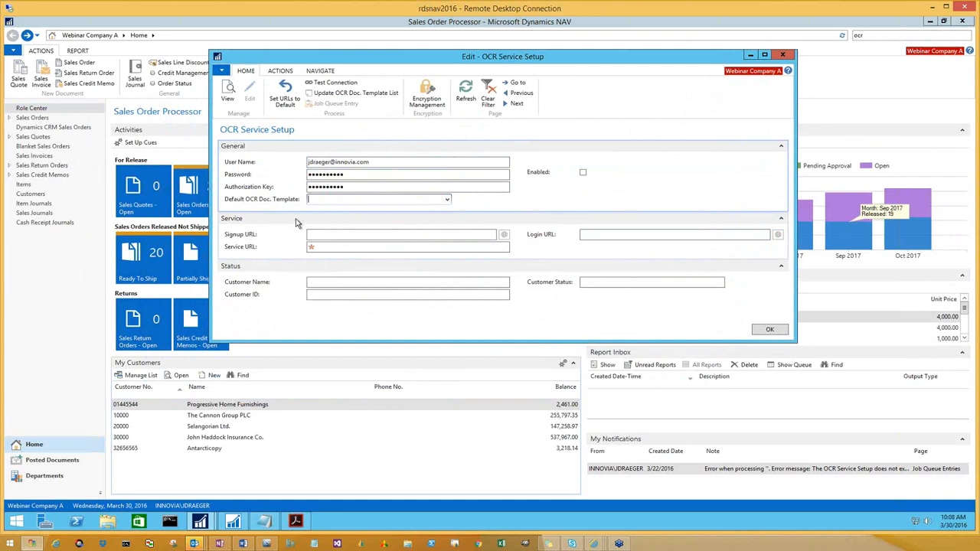
# Set the signup, service and login URLs of the OCR service to their defaults
pyautogui.click(336, 235)
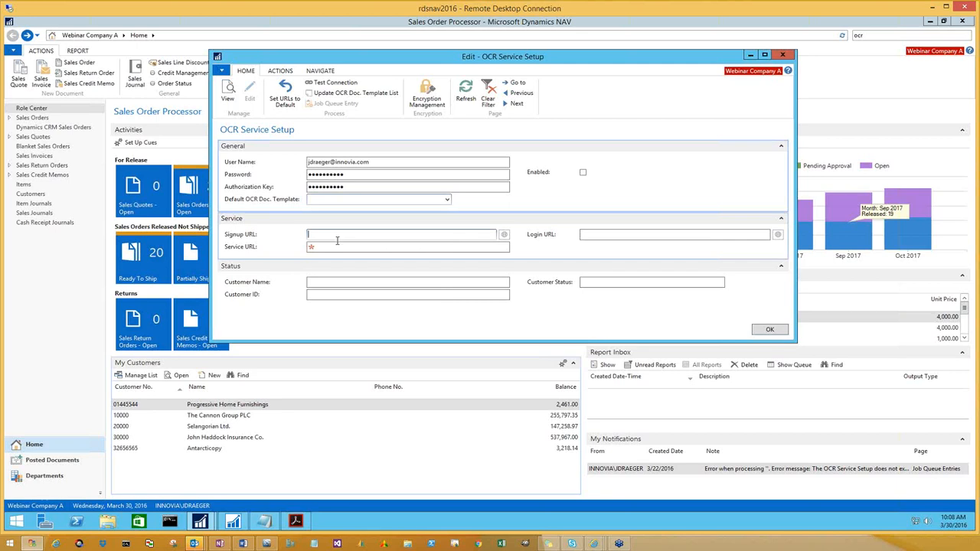
pyautogui.click(336, 248)
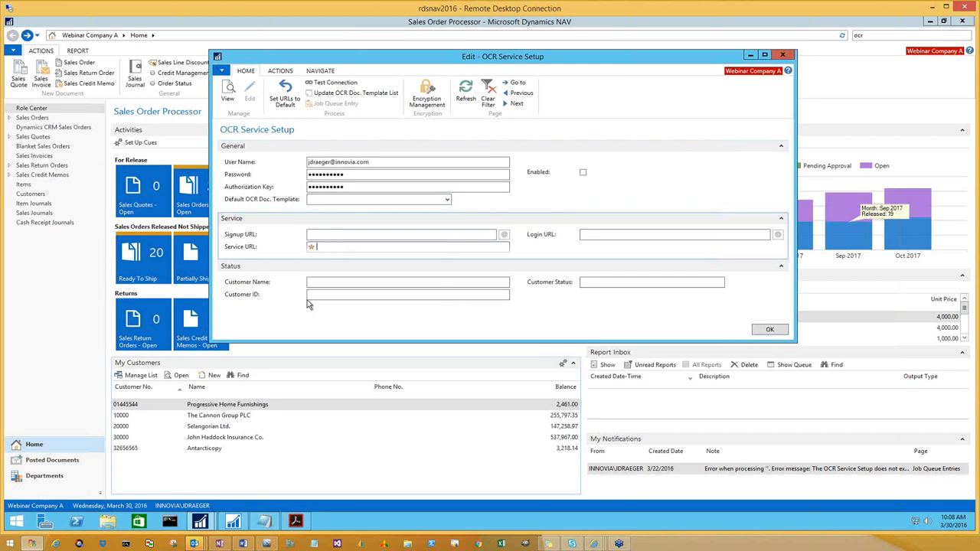
pyautogui.moveTo(296, 522)
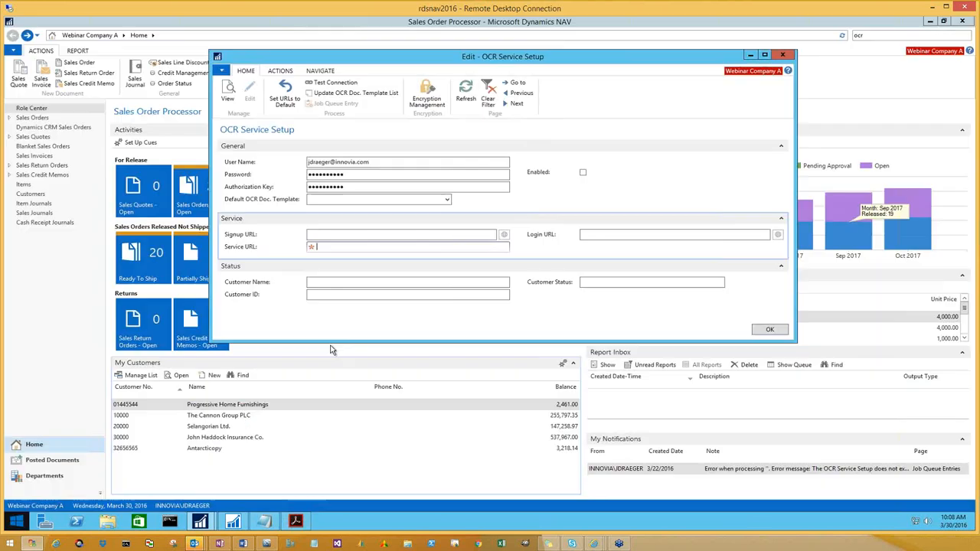
pyautogui.click(334, 233)
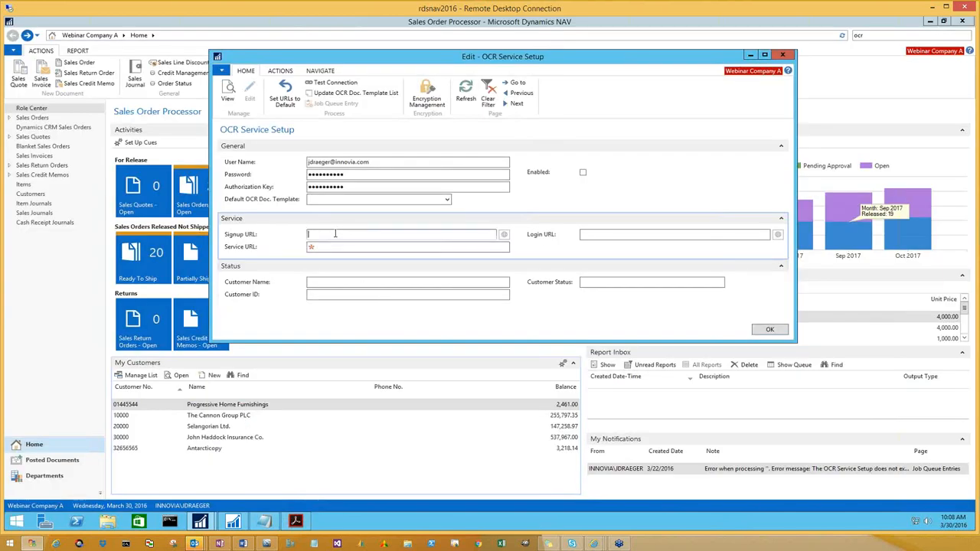
pyautogui.click(287, 98)
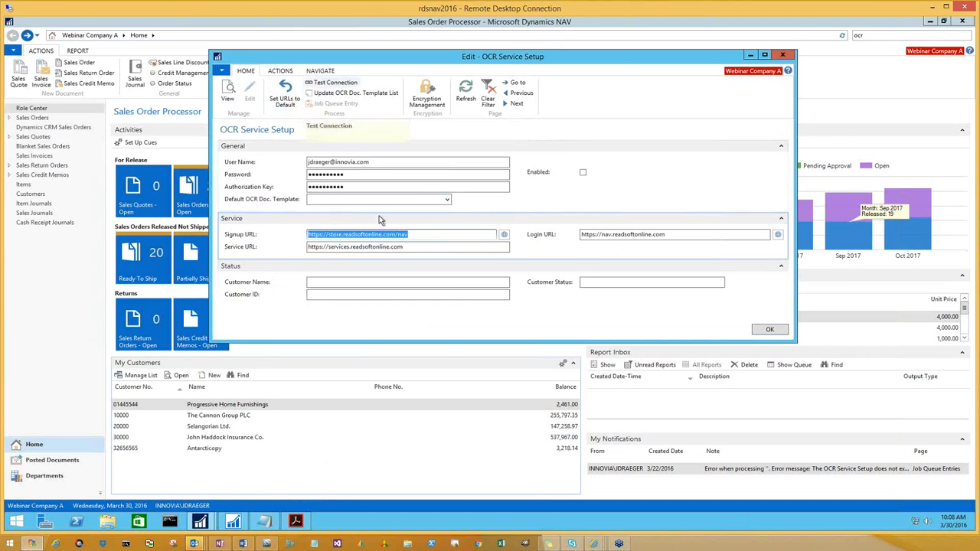
# Test the connection to the OCR service and dismiss the result message
pyautogui.click(346, 177)
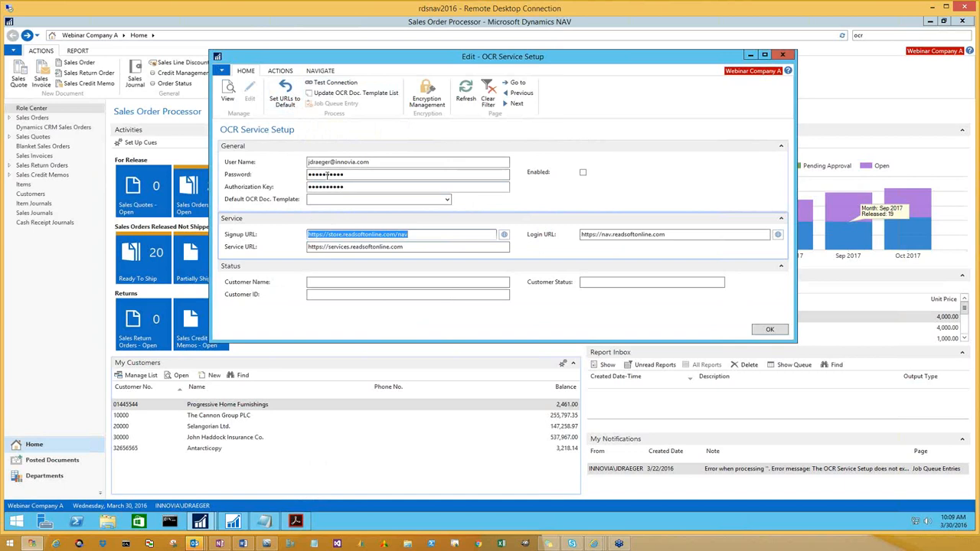
pyautogui.click(331, 83)
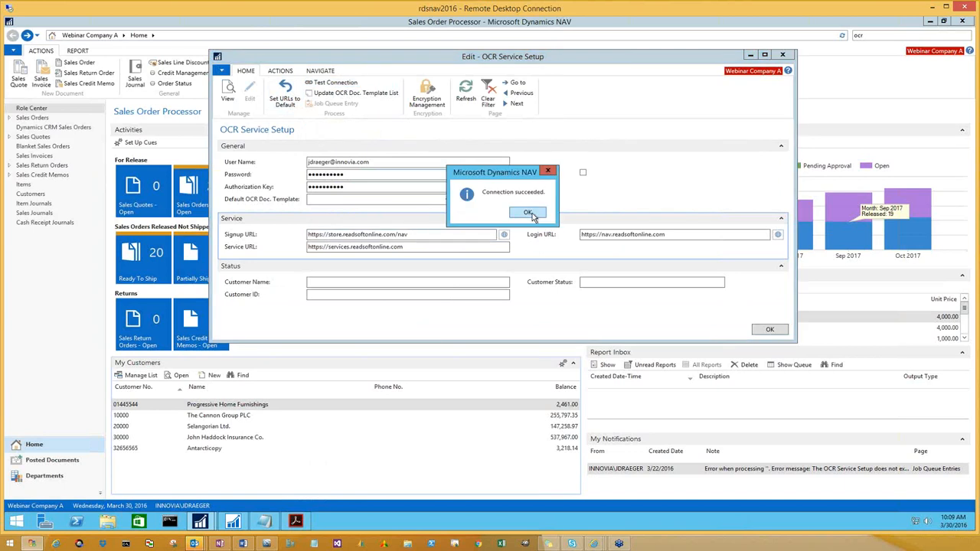
pyautogui.click(532, 214)
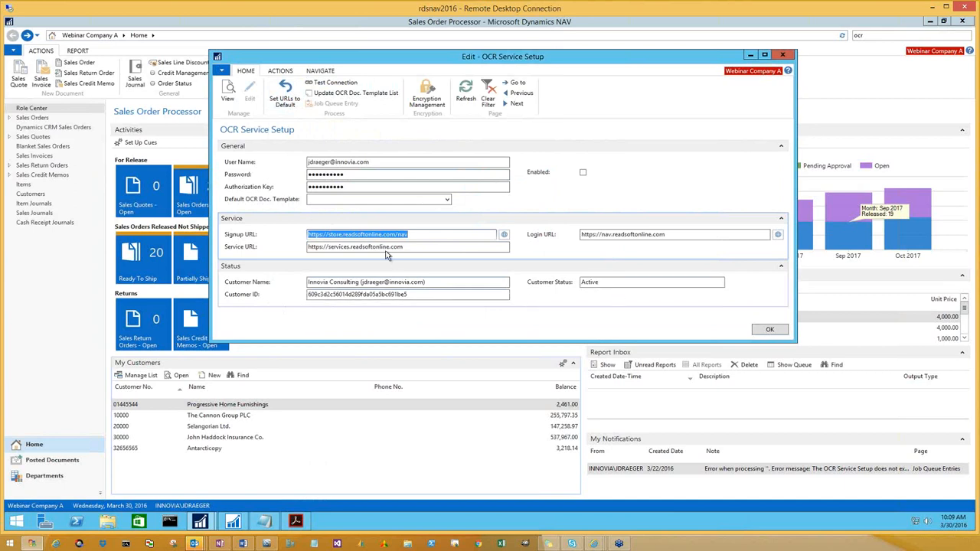
pyautogui.click(447, 200)
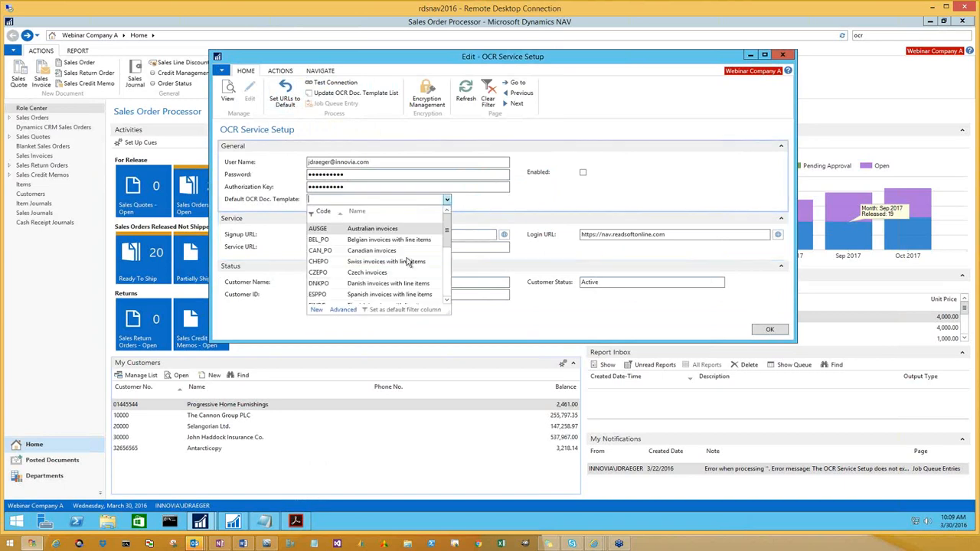
pyautogui.scroll(-1, 409, 263)
pyautogui.scroll(-3, 408, 262)
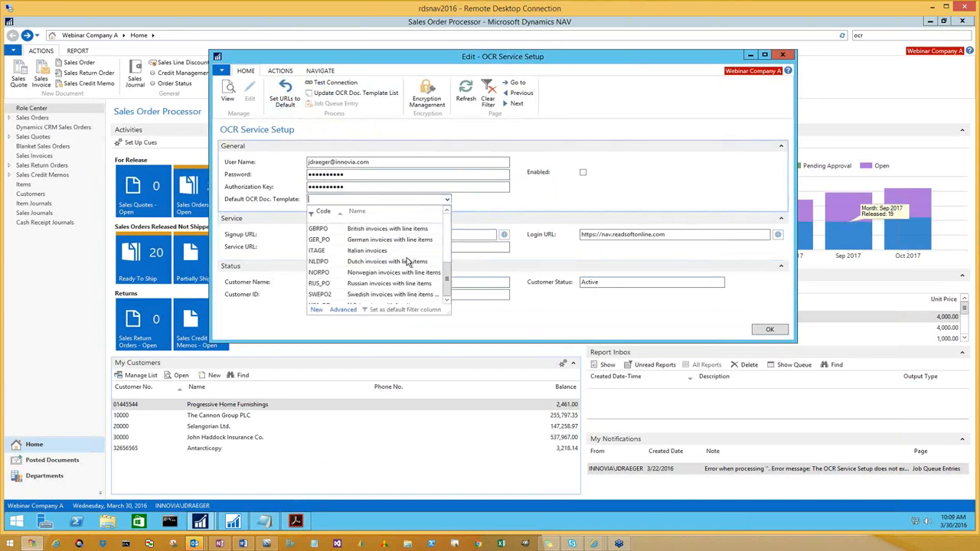
pyautogui.scroll(4, 406, 261)
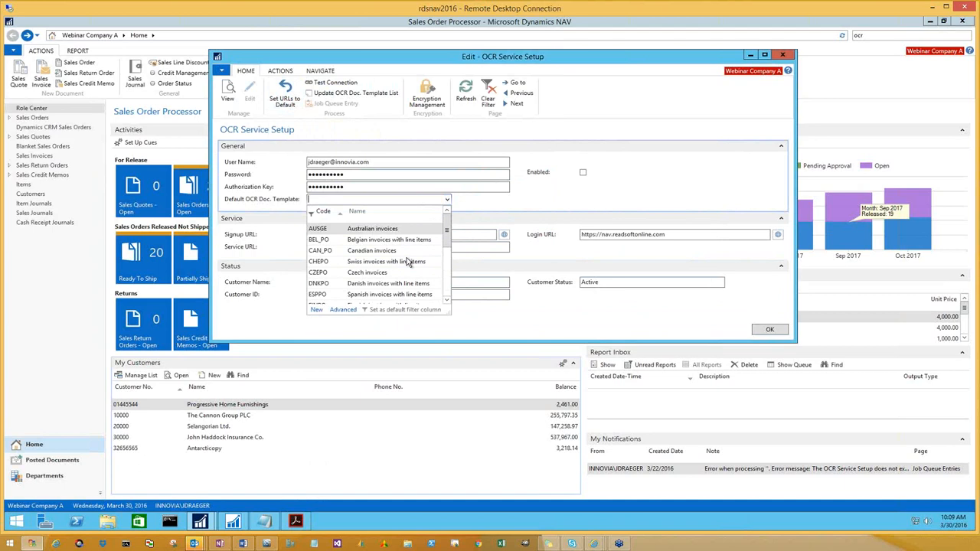
pyautogui.click(511, 197)
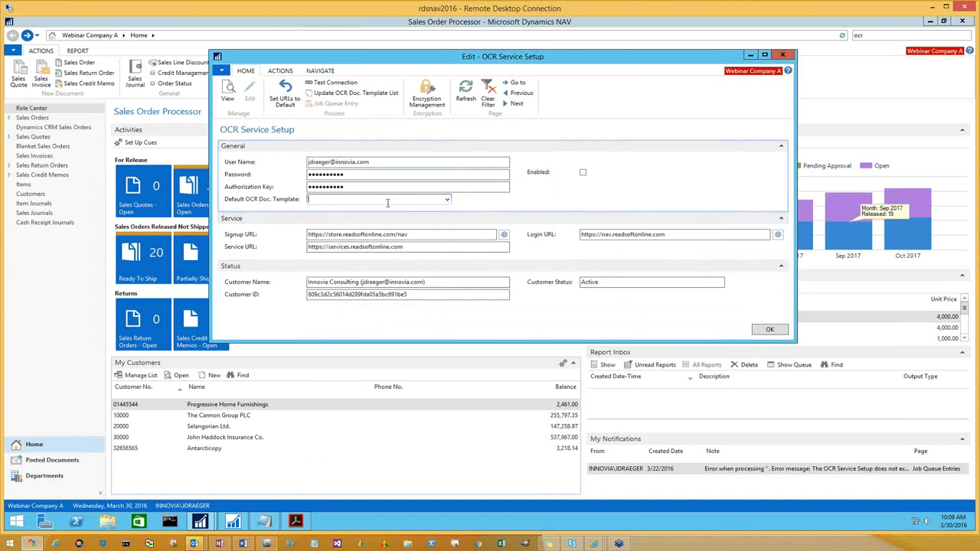
# Set the Default OCR Doc. Template to USA_PO, the template for U.S. invoices with line items
pyautogui.click(447, 200)
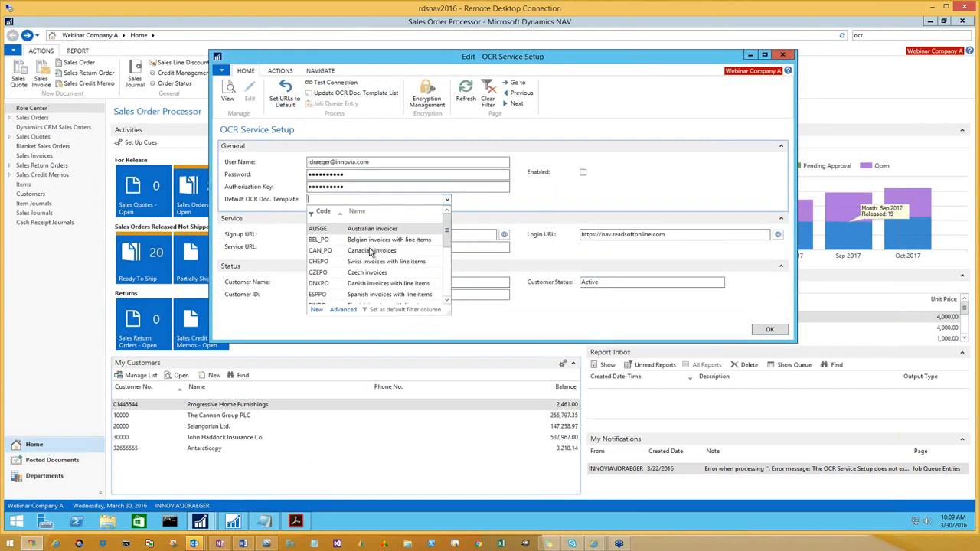
pyautogui.scroll(-2, 370, 253)
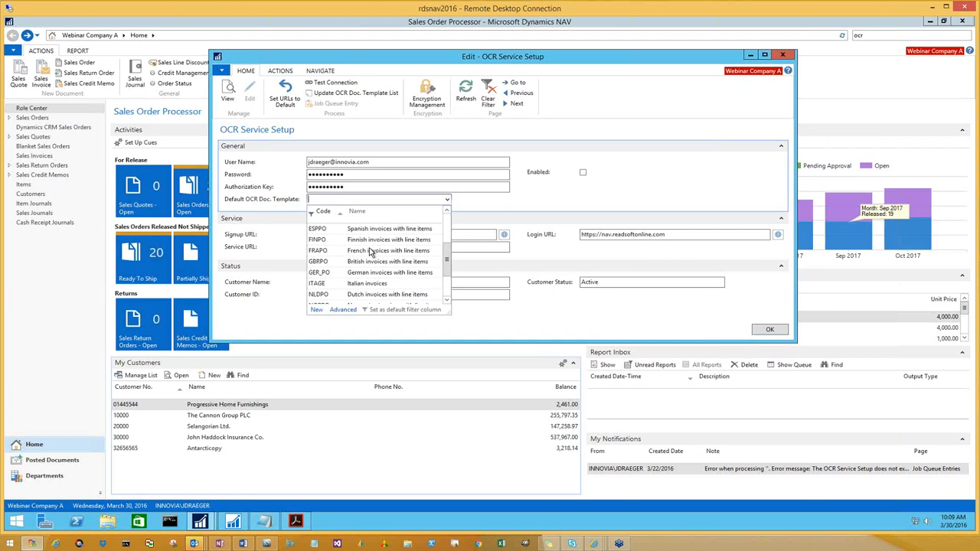
pyautogui.scroll(-1, 371, 253)
pyautogui.scroll(2, 370, 255)
pyautogui.scroll(-2, 368, 265)
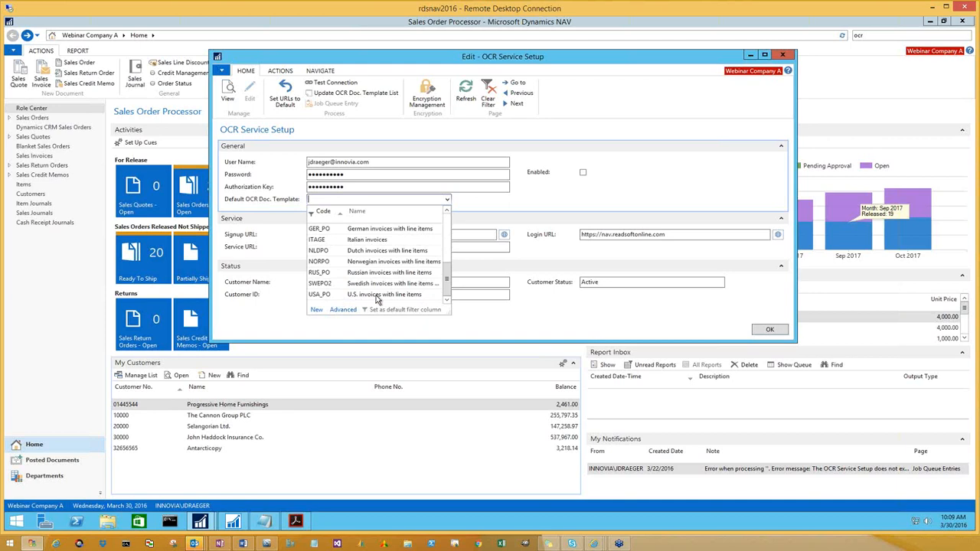
pyautogui.click(375, 296)
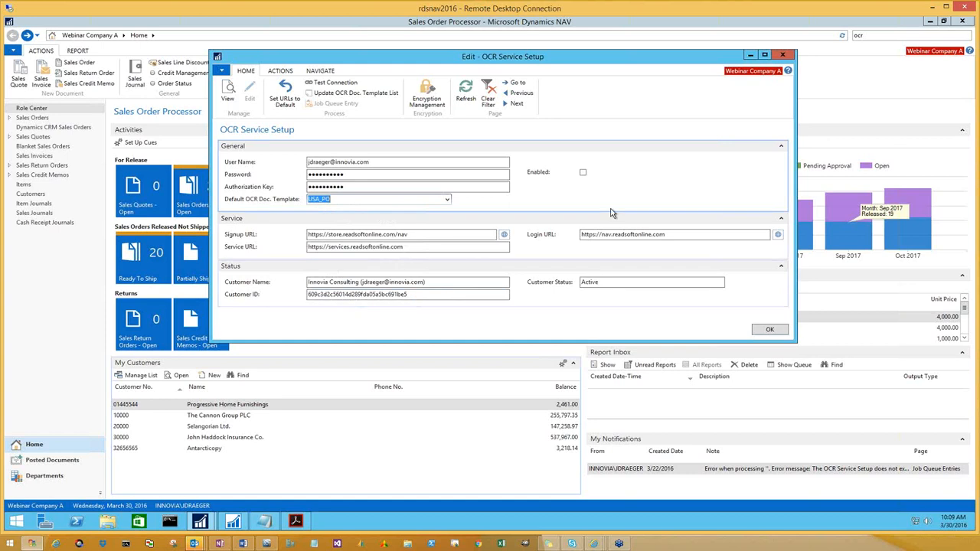
# Enable the OCR service, view the job queue entries created for it, and close the service setup
pyautogui.click(584, 175)
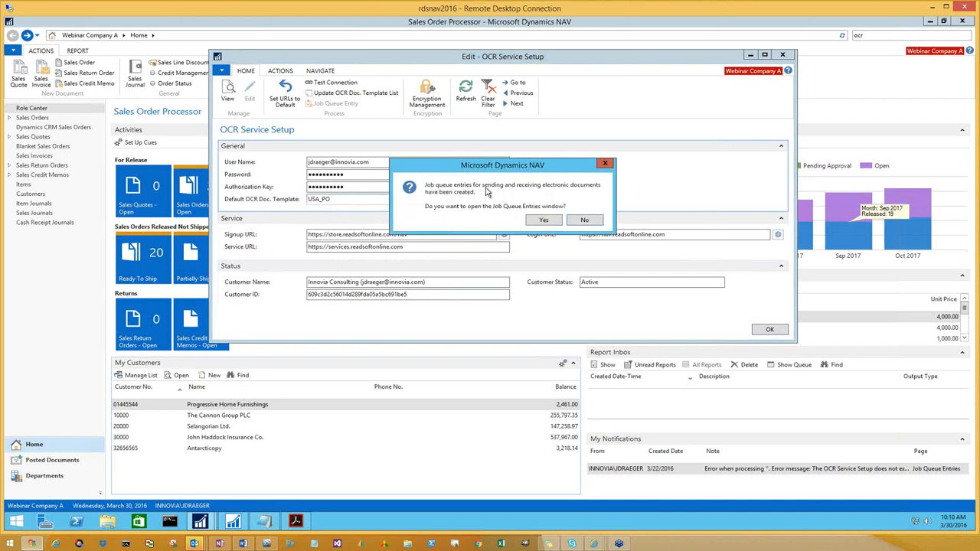
pyautogui.click(544, 221)
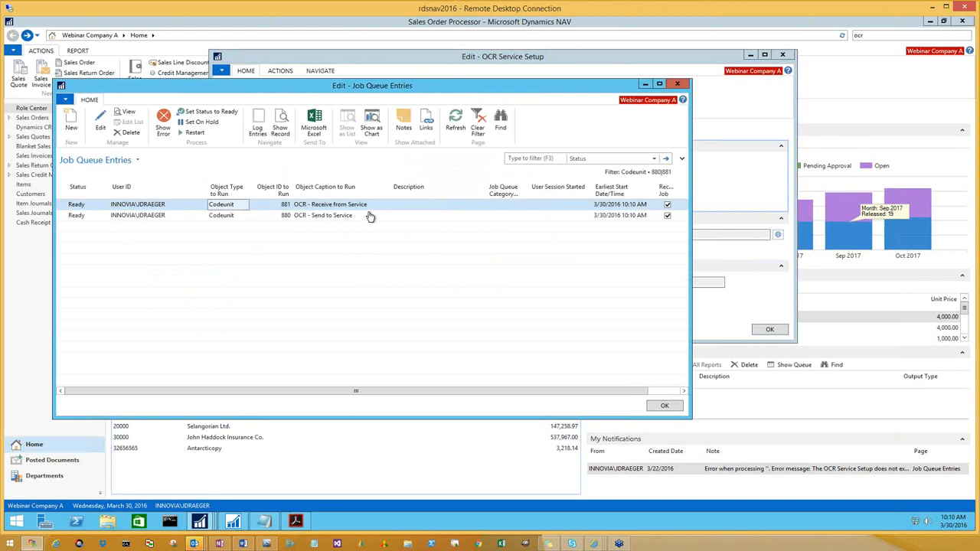
pyautogui.click(663, 407)
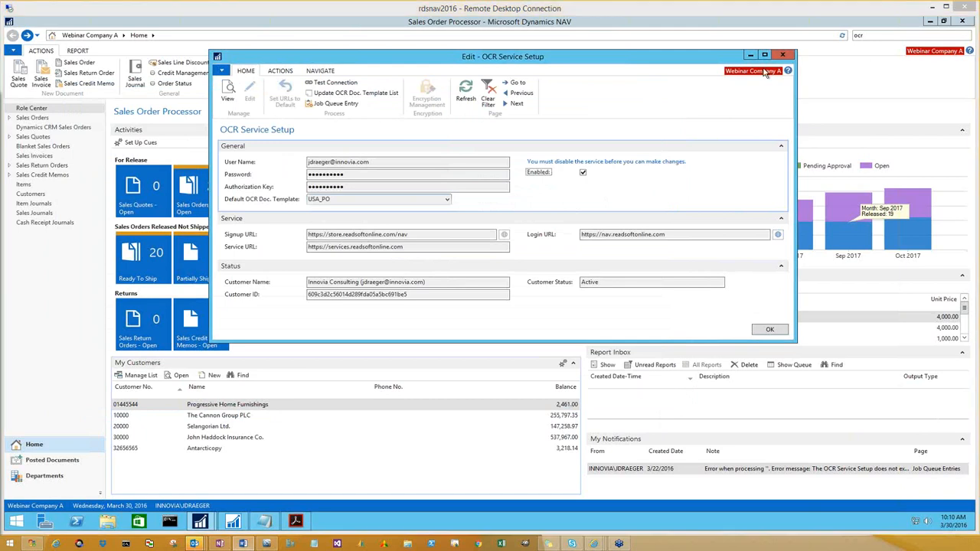
pyautogui.click(769, 330)
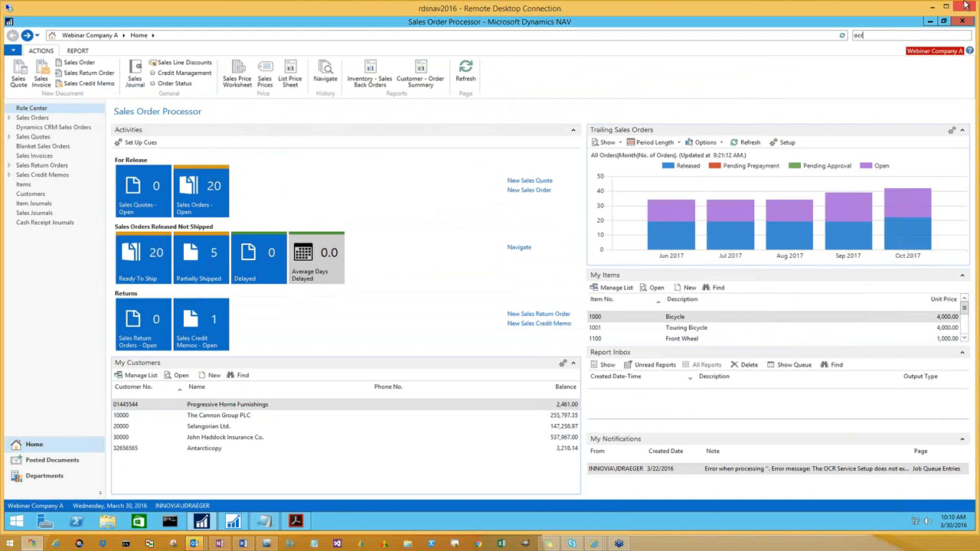
# Search for "incom" and open the Incoming Documents list
pyautogui.click(850, 35)
pyautogui.write('incom')
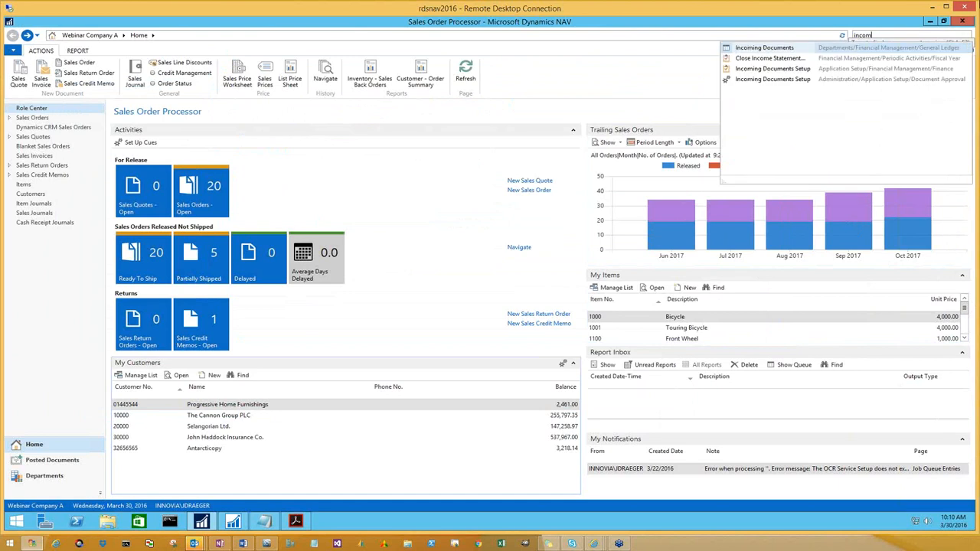
pyautogui.click(784, 49)
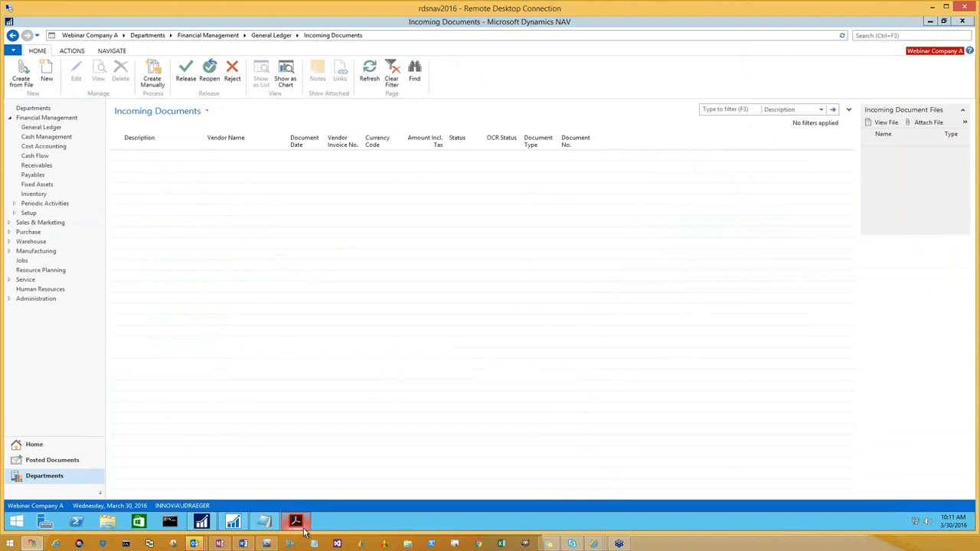
# Switch to Adobe Acrobat Reader, examine Invoice Email.pdf from the vendor address to the totals, and close it
pyautogui.moveTo(301, 527)
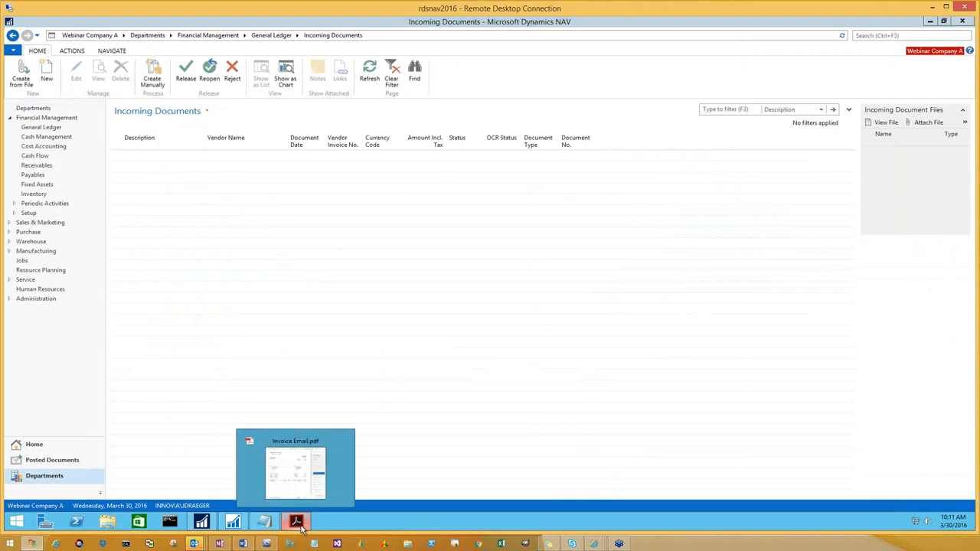
pyautogui.click(301, 527)
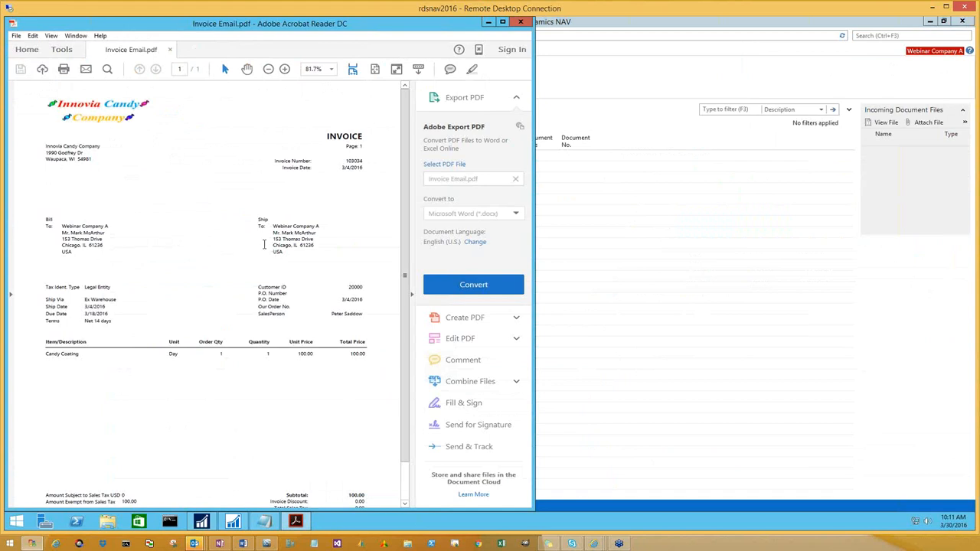
pyautogui.moveTo(47, 145); pyautogui.dragTo(106, 163)
pyautogui.scroll(-1, 156, 288)
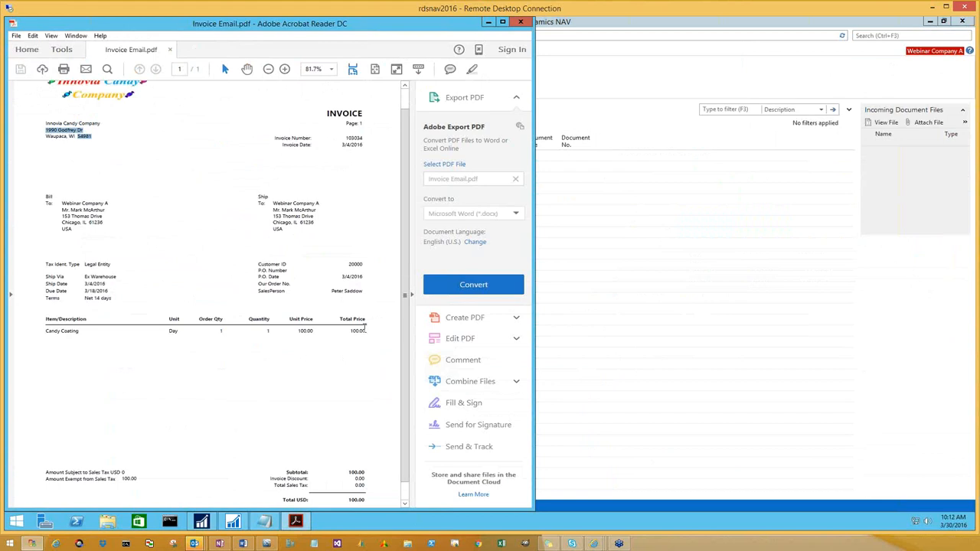
pyautogui.scroll(1, 244, 330)
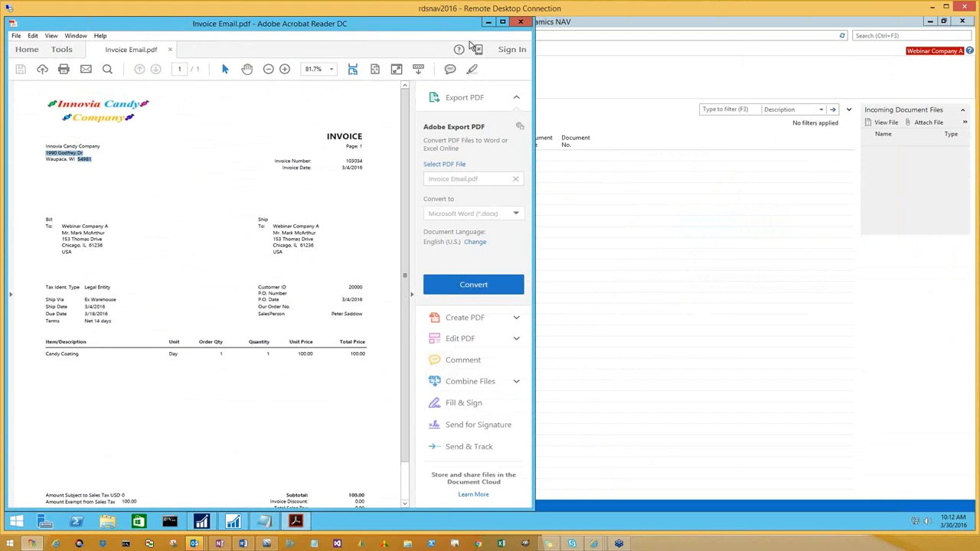
pyautogui.click(520, 26)
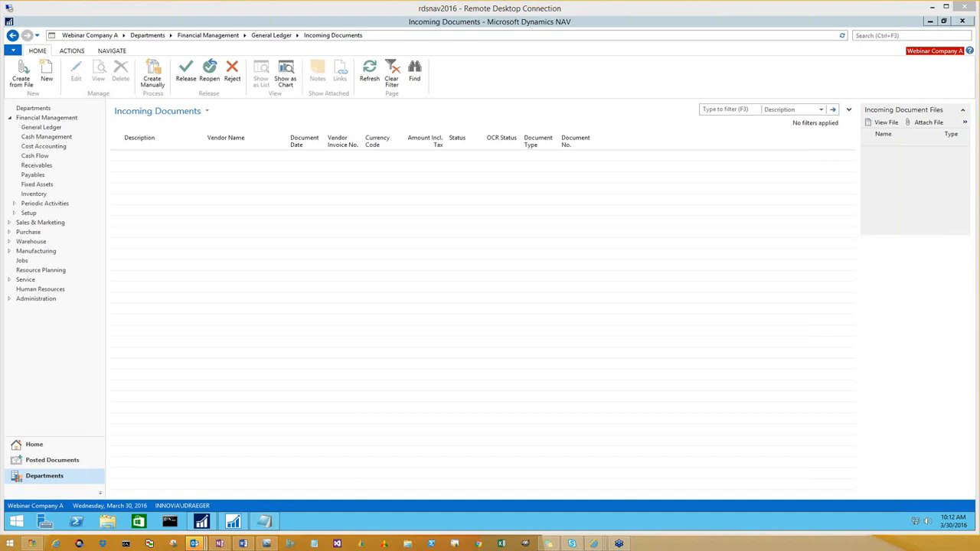
# Switch to Outlook and send the first Innovia Invoice draft, with Invoice Email.pdf attached, to the ReadSoft invoice address
pyautogui.moveTo(0, 327); pyautogui.dragTo(614, 300)
pyautogui.moveTo(534, 302); pyautogui.dragTo(617, 3)
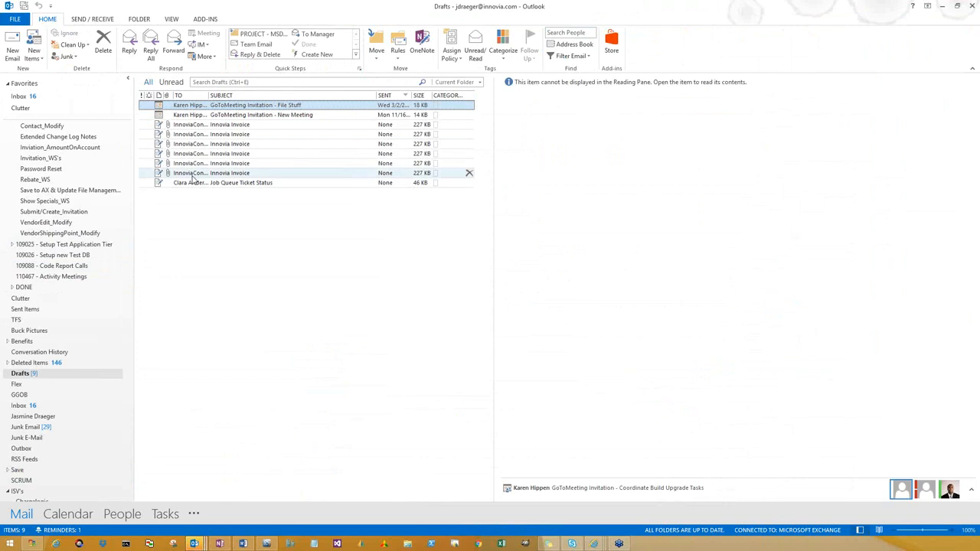
pyautogui.click(219, 125)
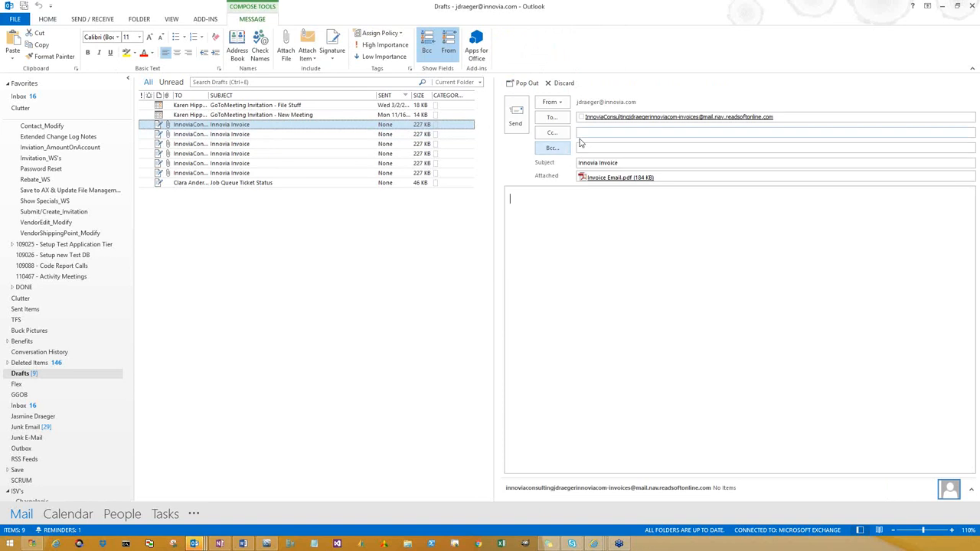
pyautogui.click(781, 117)
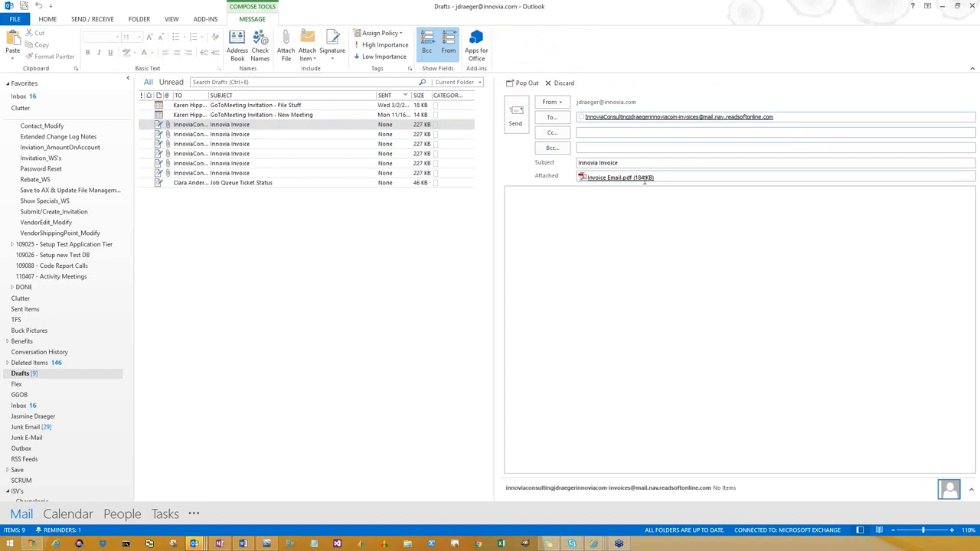
pyautogui.click(659, 289)
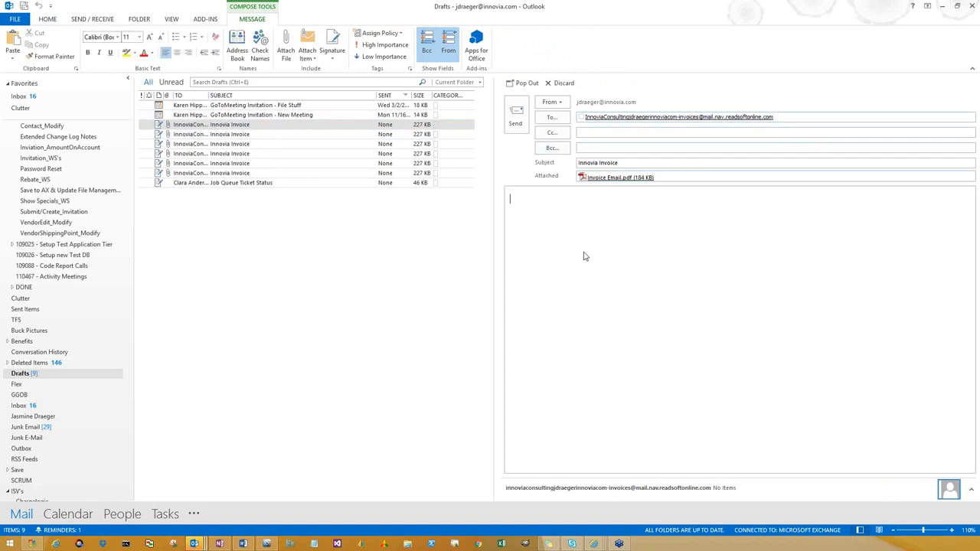
pyautogui.click(520, 130)
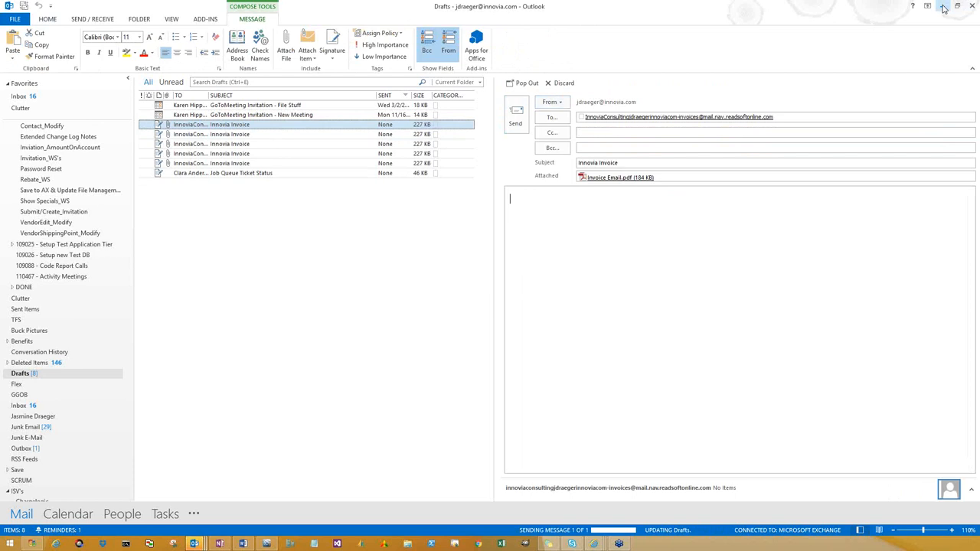
pyautogui.click(944, 7)
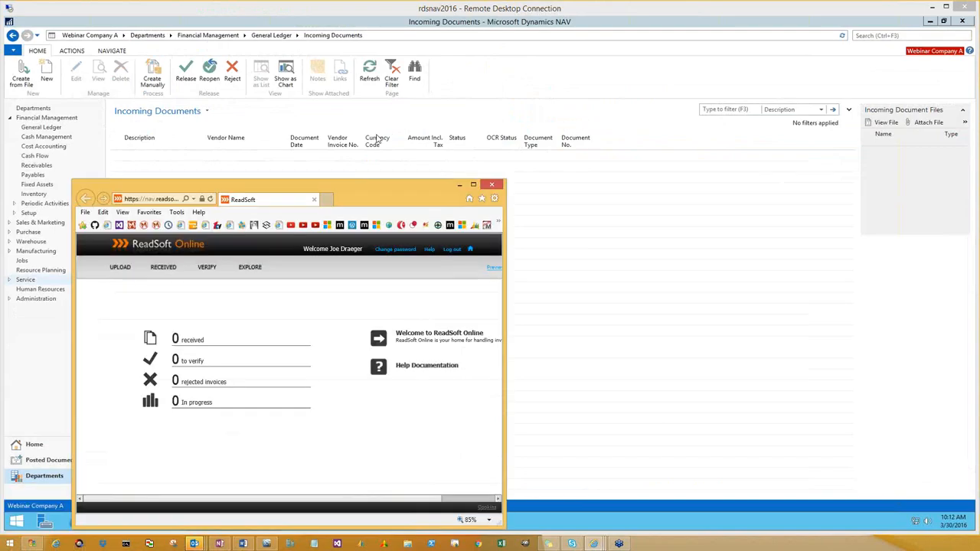
# Refresh the ReadSoft Online home page in the browser to check whether the emailed invoice has arrived
pyautogui.click(473, 184)
pyautogui.press('F5')
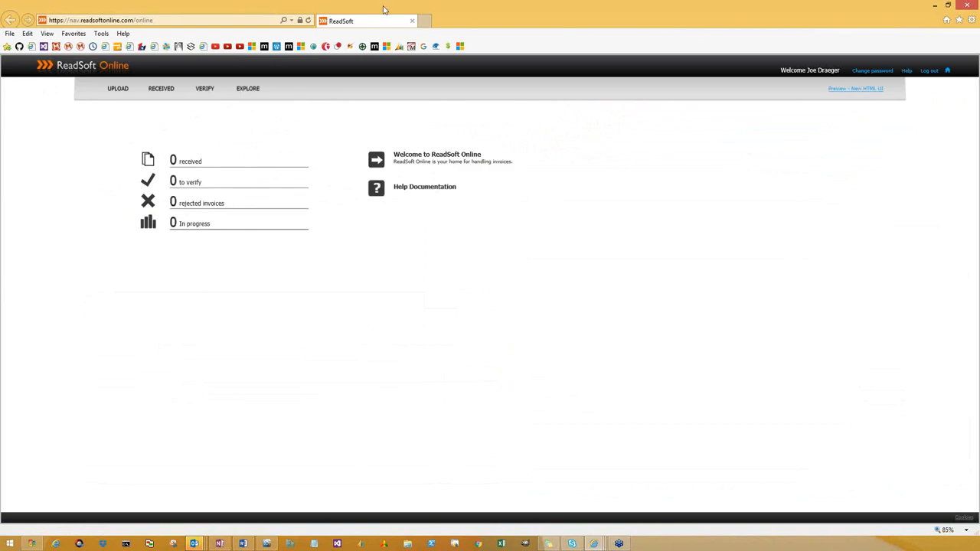
pyautogui.doubleClick(411, 11)
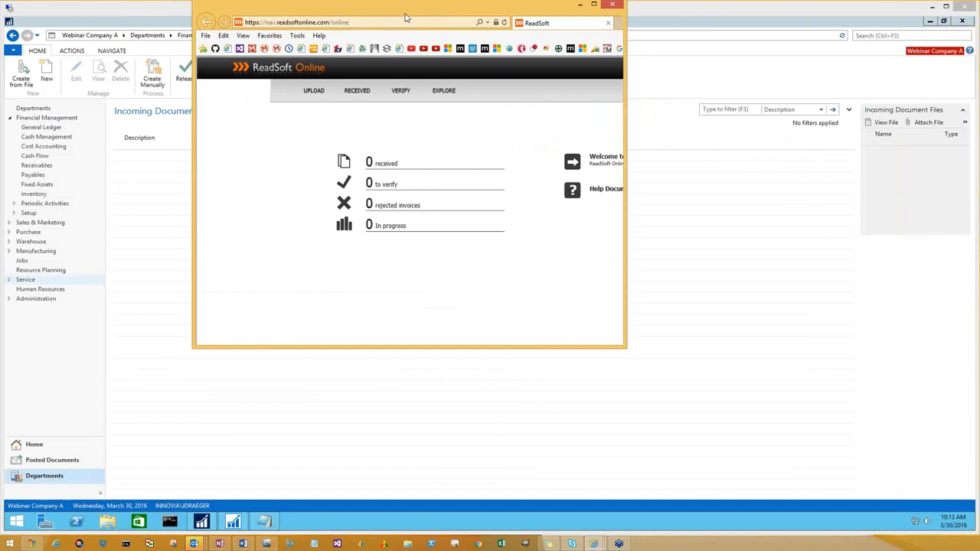
pyautogui.moveTo(405, 14); pyautogui.dragTo(0, 46)
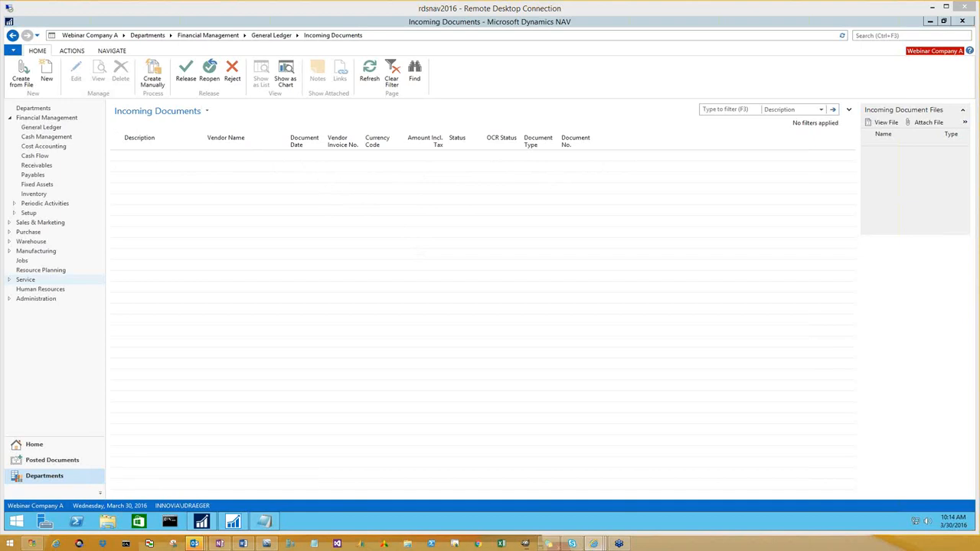
# Return to ReadSoft Online and open the in-progress documents to check the emailed invoice's processing status
pyautogui.moveTo(856, 550); pyautogui.dragTo(629, 1)
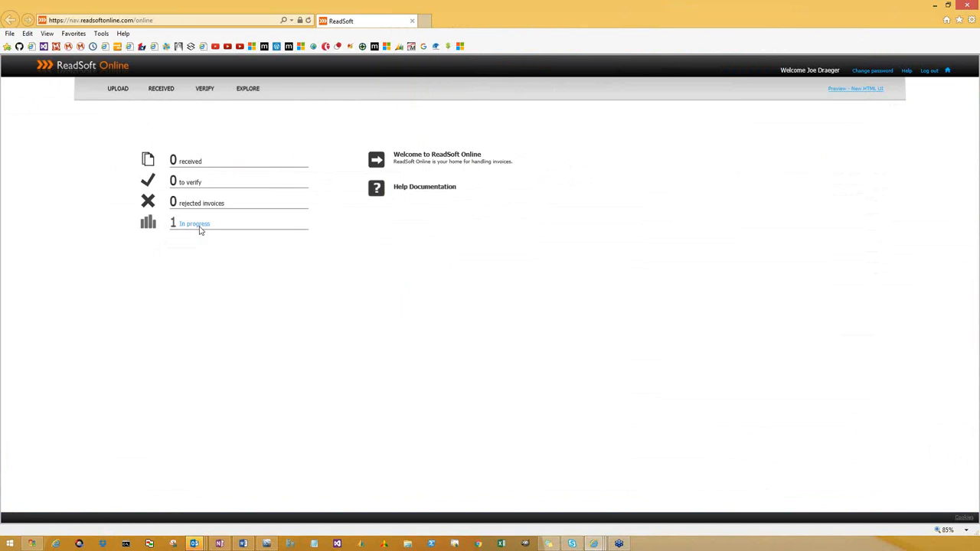
pyautogui.click(197, 225)
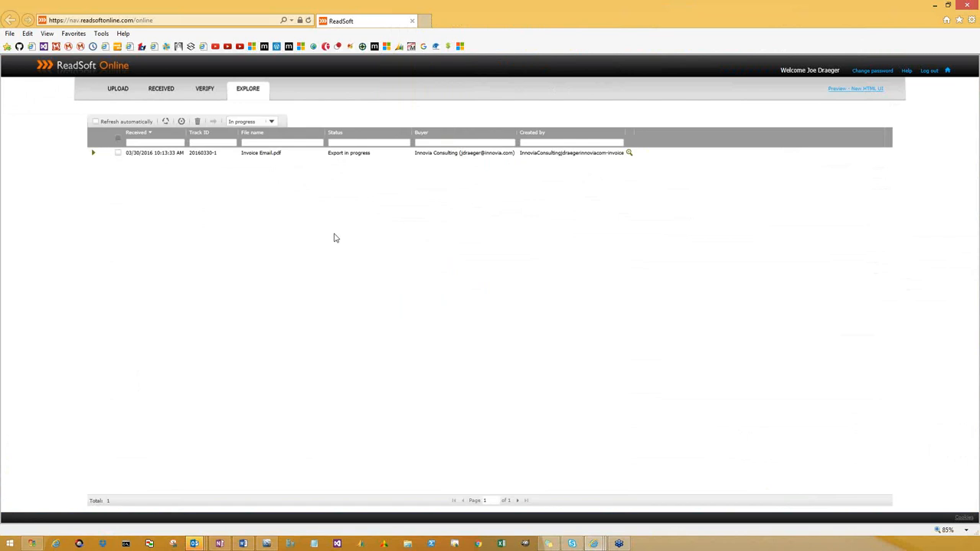
pyautogui.moveTo(418, 10); pyautogui.dragTo(0, 298)
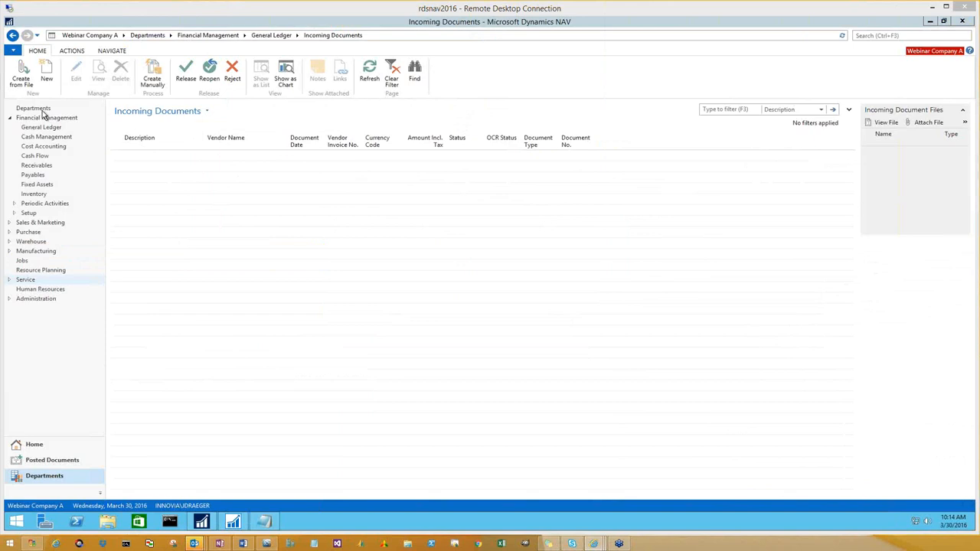
# Switch to Dynamics NAV and create an incoming document from the file ICC Invoice 103034 - Webinar on the Desktop
pyautogui.click(75, 21)
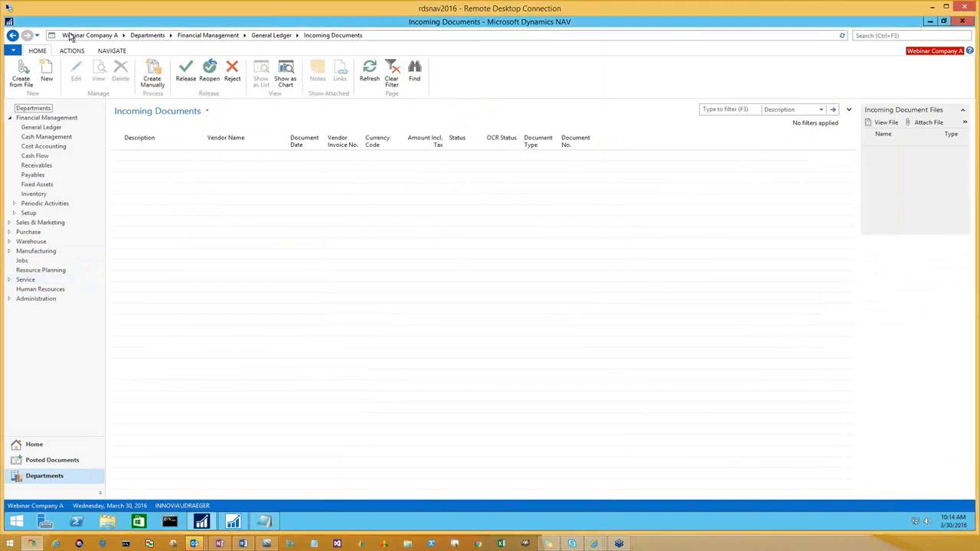
pyautogui.click(22, 76)
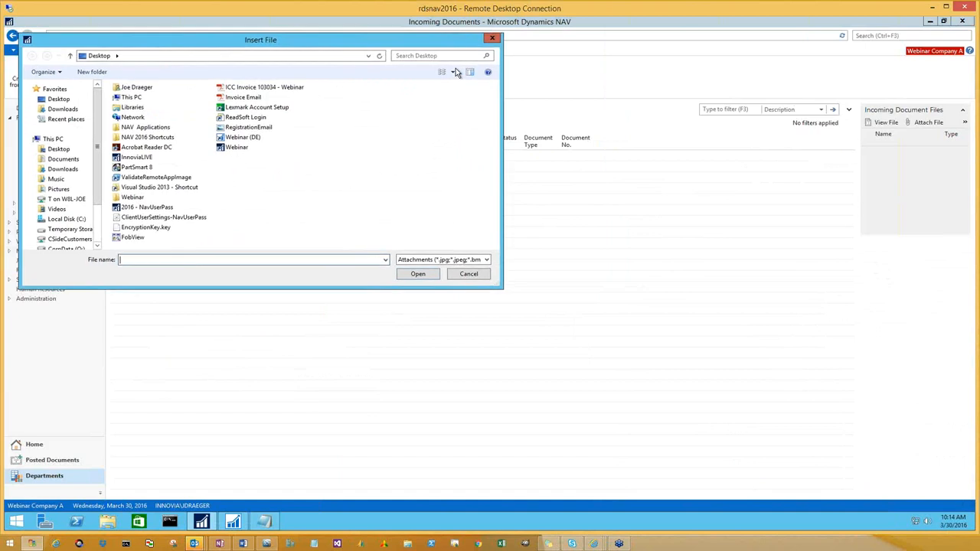
pyautogui.click(366, 125)
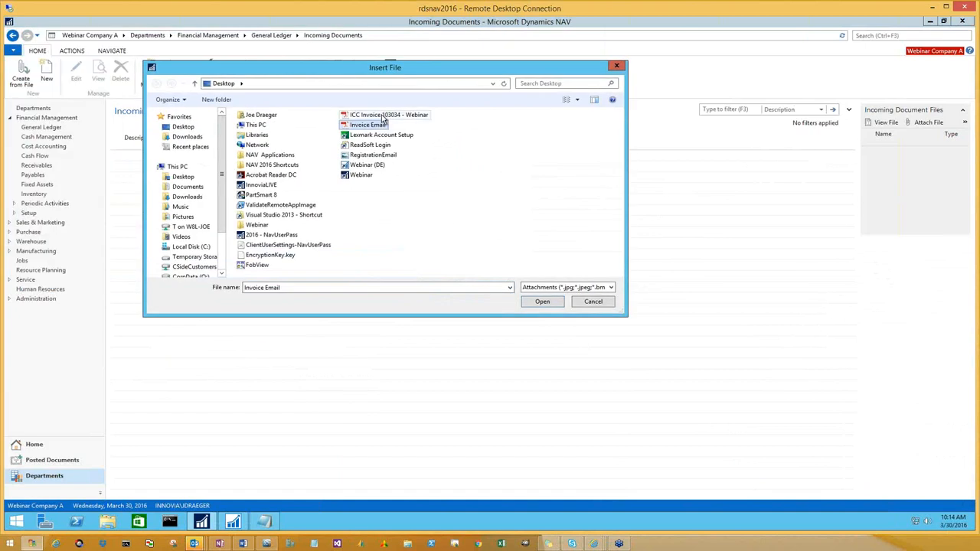
pyautogui.click(384, 116)
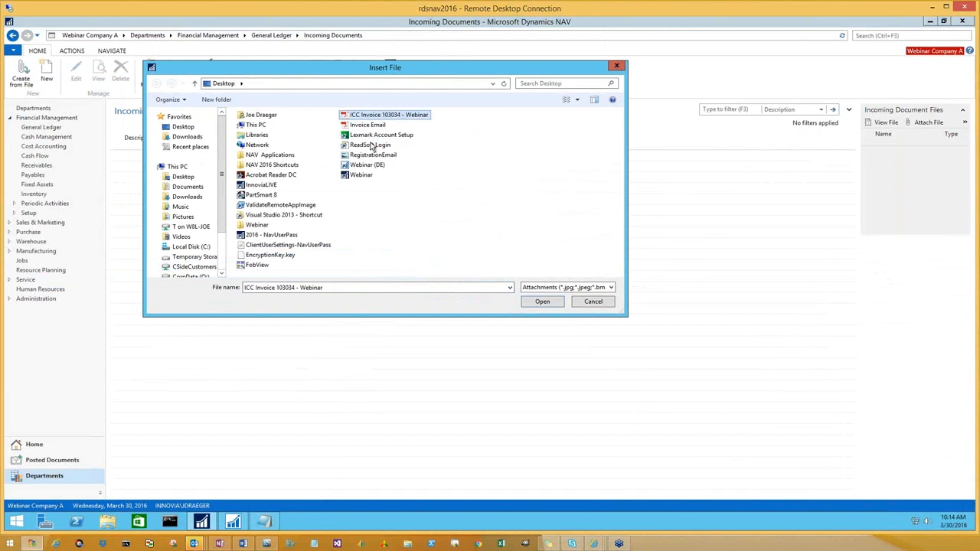
pyautogui.click(541, 302)
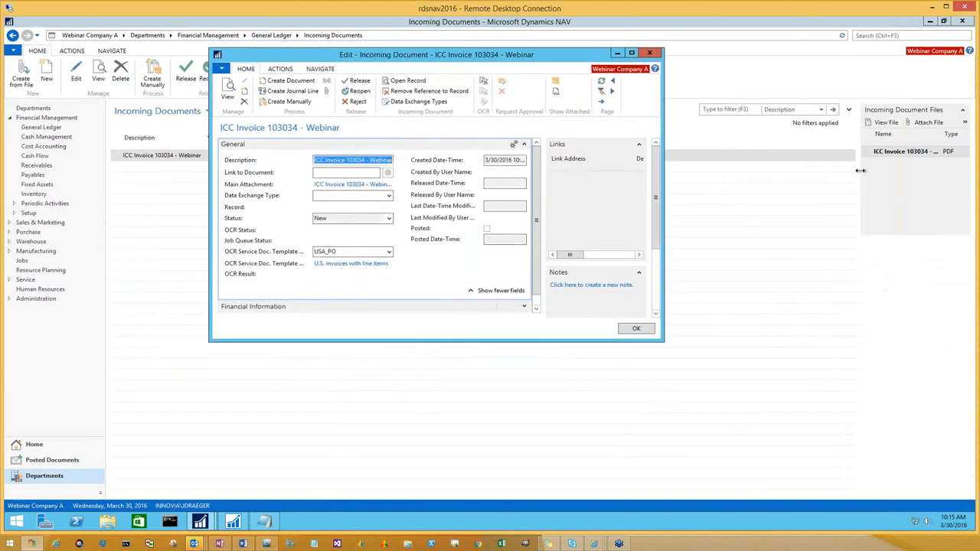
# Open the incoming document's main PDF attachment to examine the vendor invoice, and close it
pyautogui.click(337, 190)
pyautogui.click(550, 219)
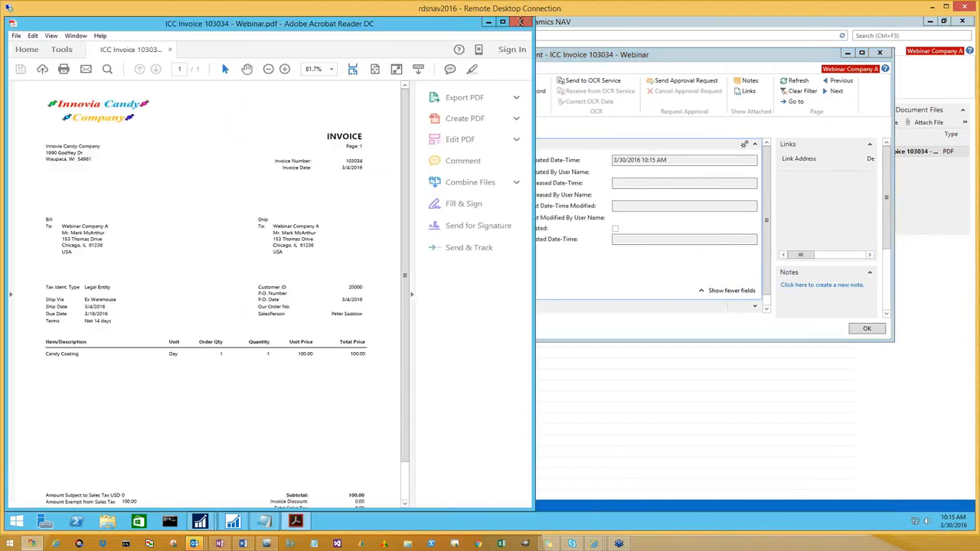
pyautogui.click(521, 23)
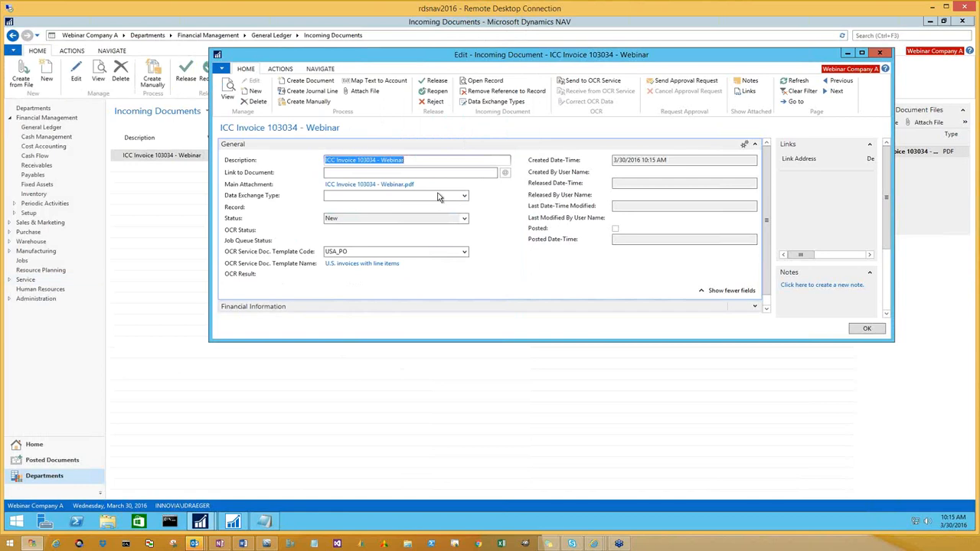
# Send the incoming document to the OCR service and receive the processed result back from it
pyautogui.click(580, 82)
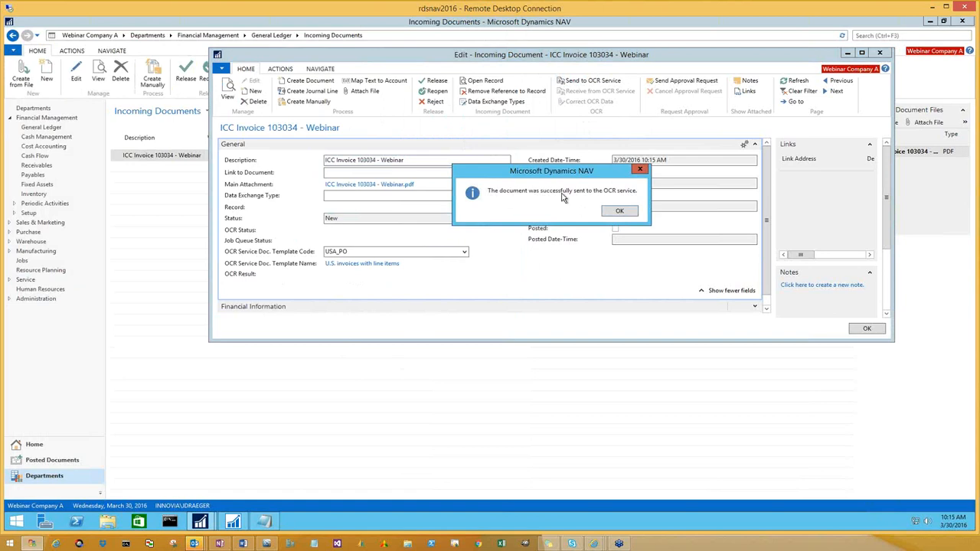
pyautogui.click(621, 211)
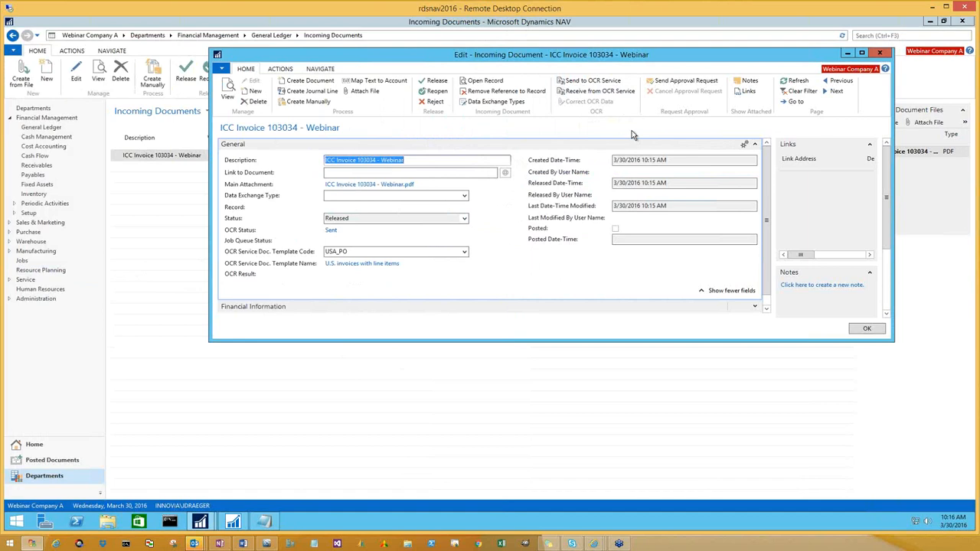
pyautogui.click(594, 93)
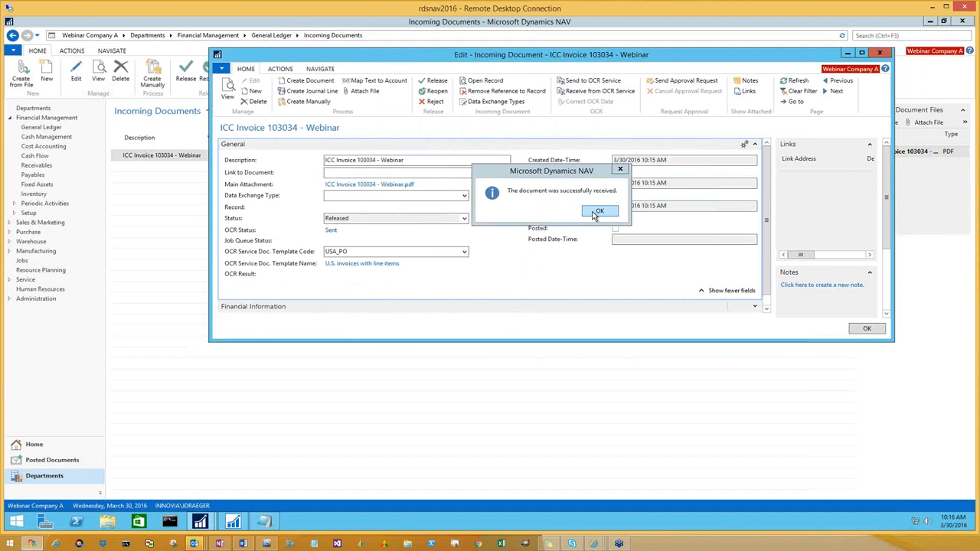
pyautogui.click(598, 211)
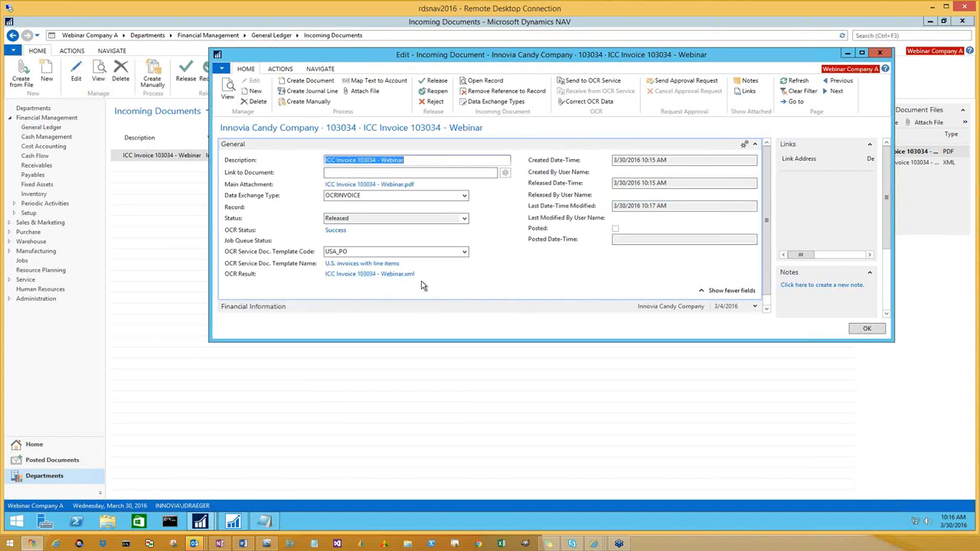
# Open the OCR result file ICC Invoice 103034 - Webinar.xml to examine the extracted data, and close it
pyautogui.click(373, 274)
pyautogui.click(540, 212)
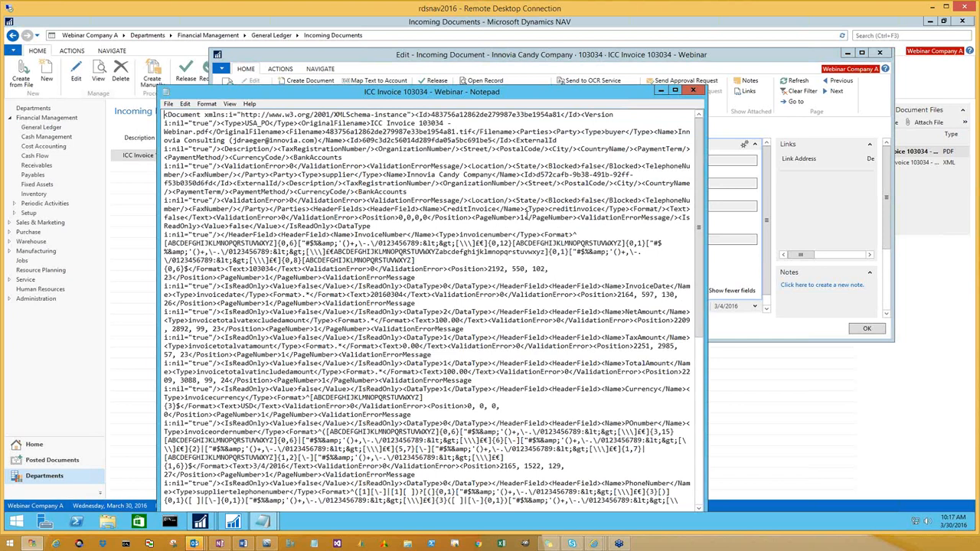
pyautogui.hotkey('alt', 'F4')
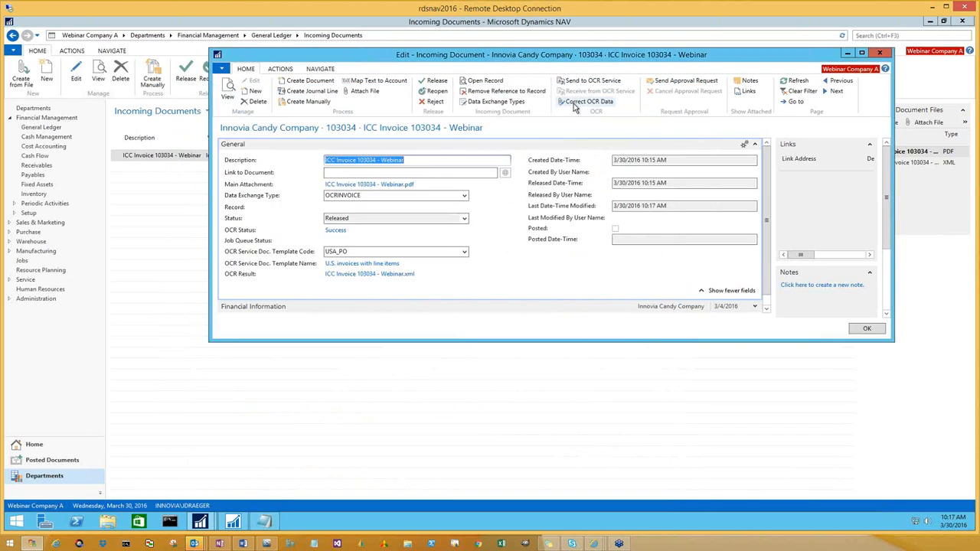
# Correct the incoming document's OCR data by clearing the Vendor Order No., and send the OCR feedback to the service
pyautogui.click(575, 107)
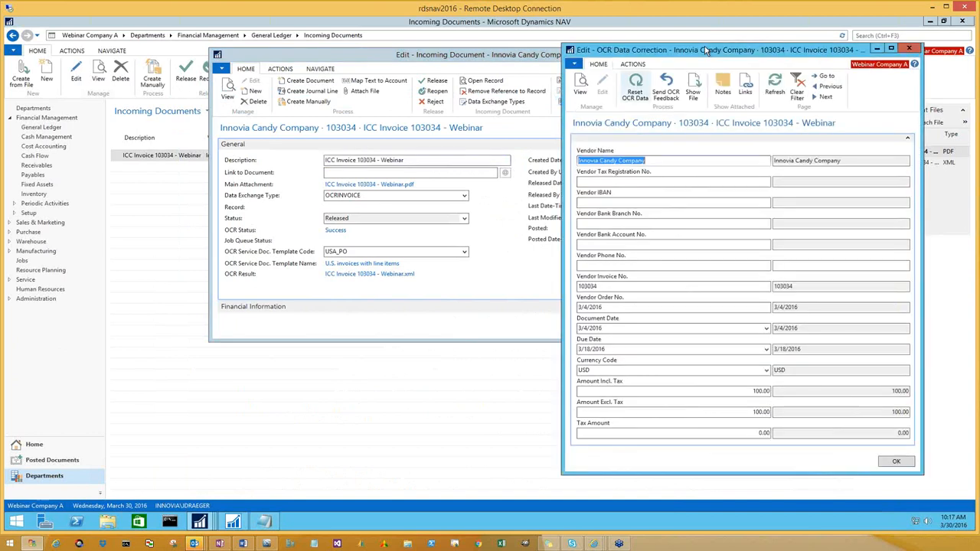
pyautogui.moveTo(558, 52); pyautogui.dragTo(542, 57)
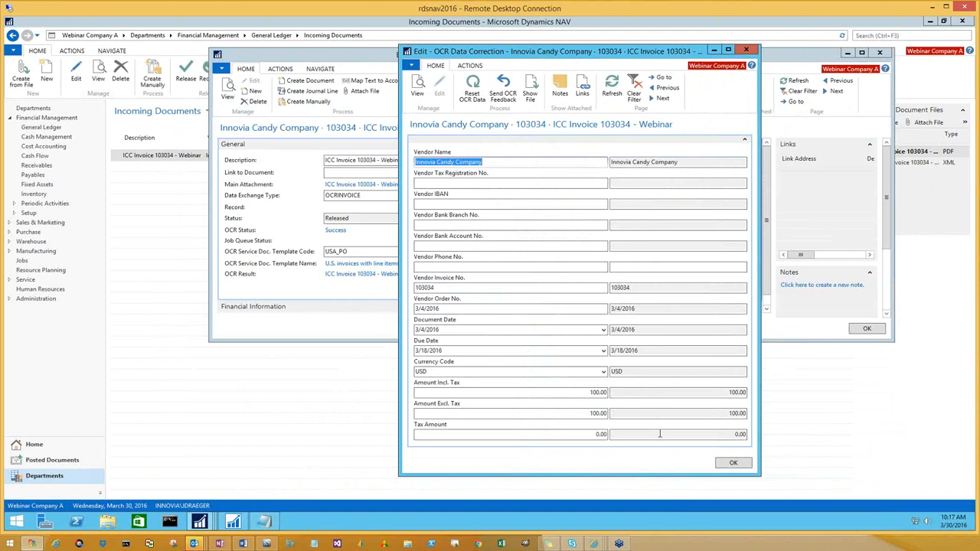
pyautogui.click(627, 434)
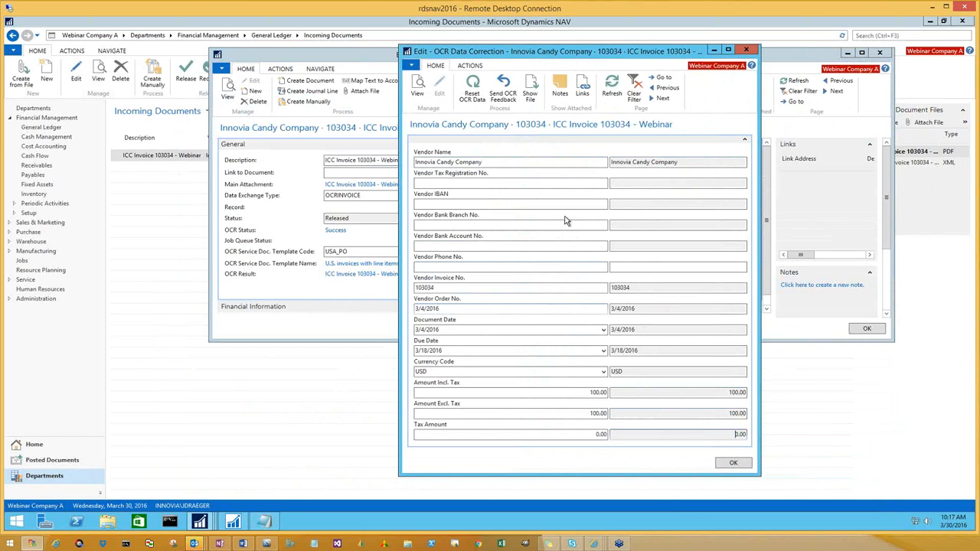
pyautogui.click(460, 308)
pyautogui.press('Delete')
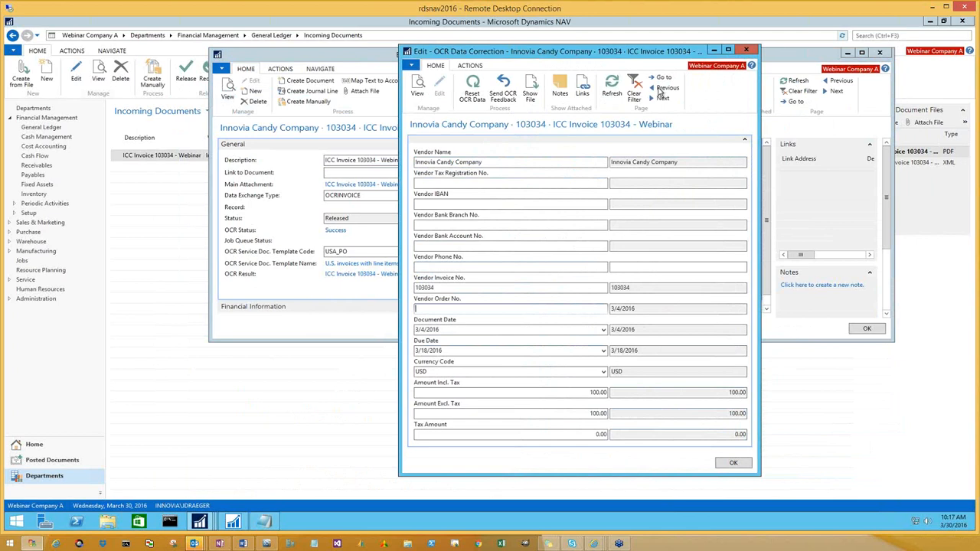
pyautogui.press('Tab')
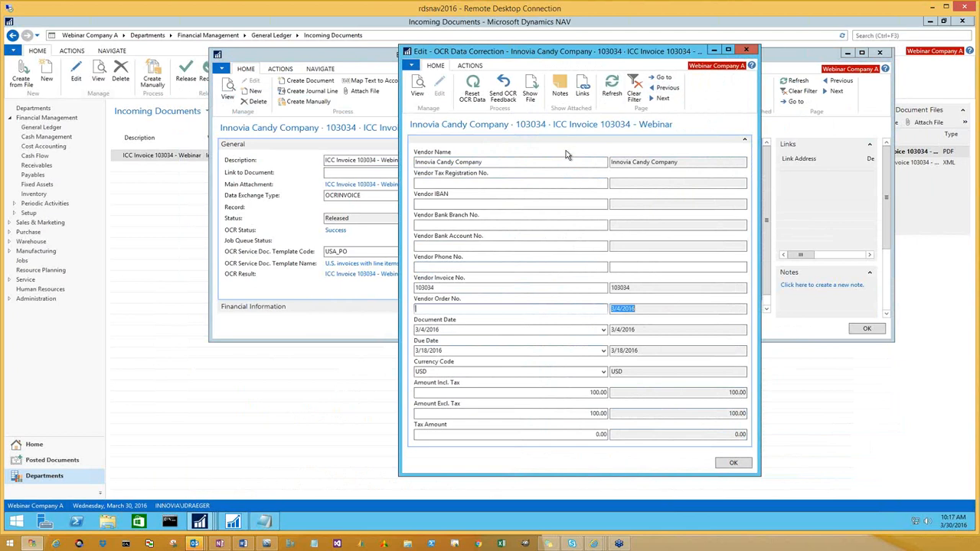
pyautogui.click(509, 99)
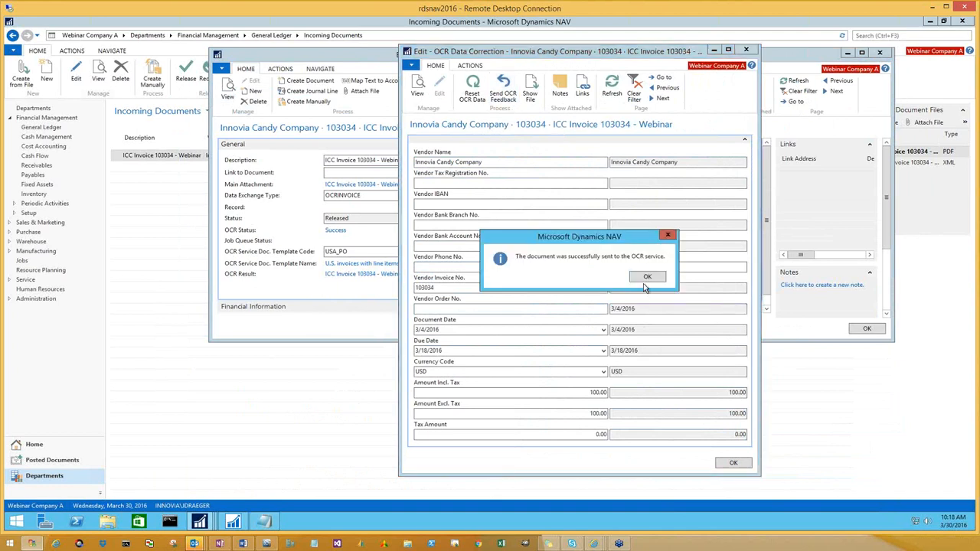
pyautogui.click(647, 279)
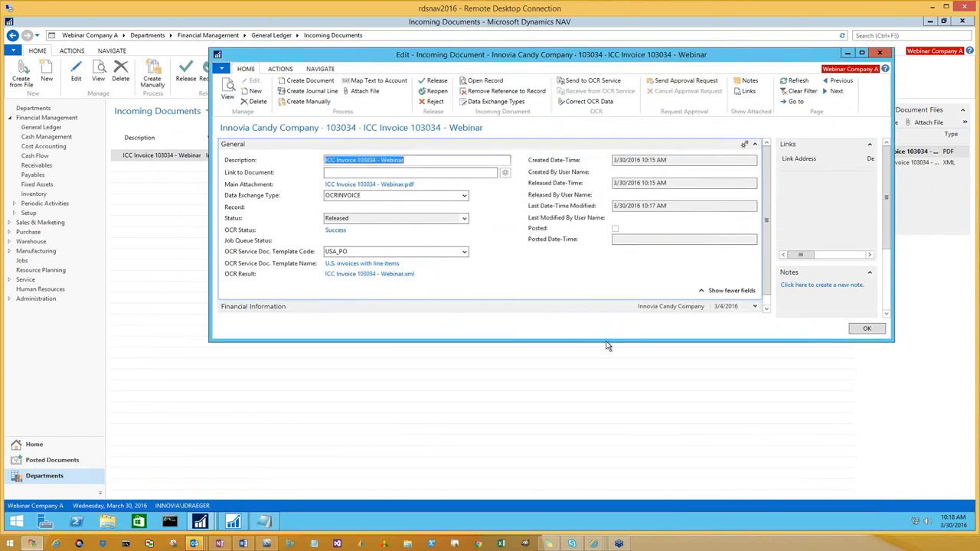
# Create a purchase invoice from the incoming document, open the linked record to review its header and lines, and close it
pyautogui.moveTo(602, 393); pyautogui.dragTo(606, 394)
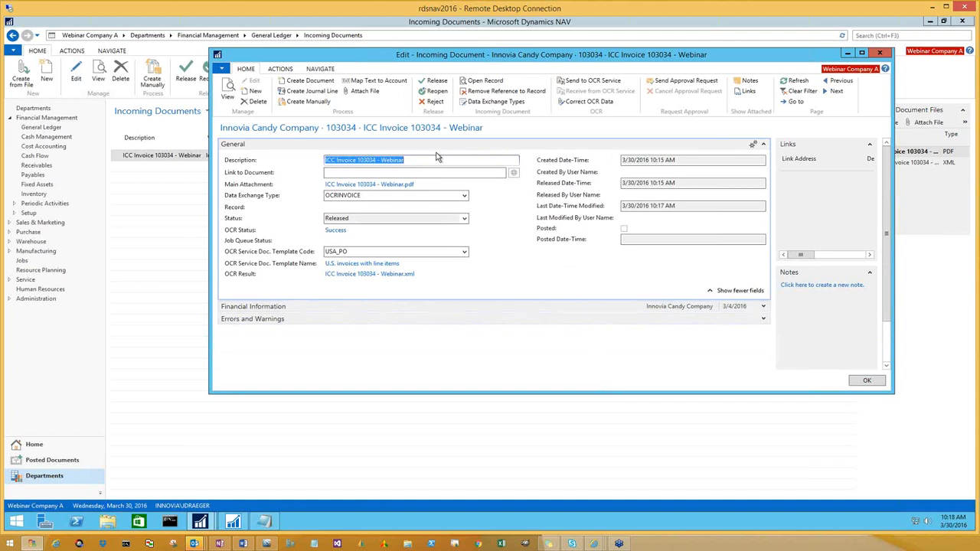
pyautogui.click(305, 84)
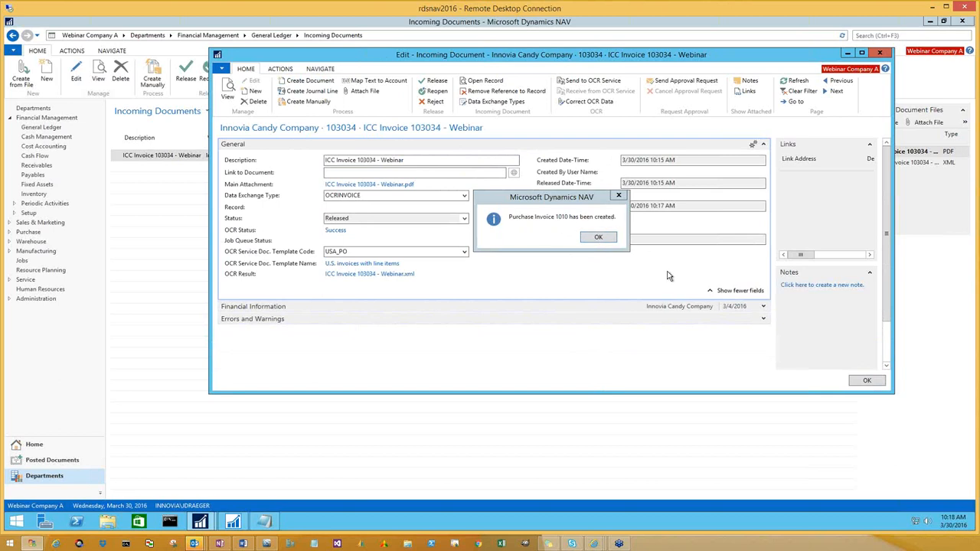
pyautogui.click(597, 238)
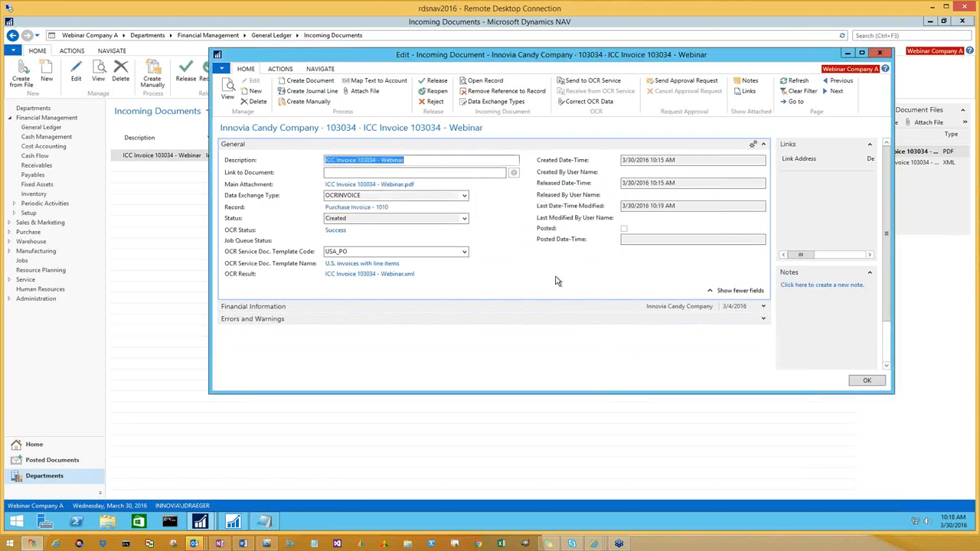
pyautogui.click(381, 208)
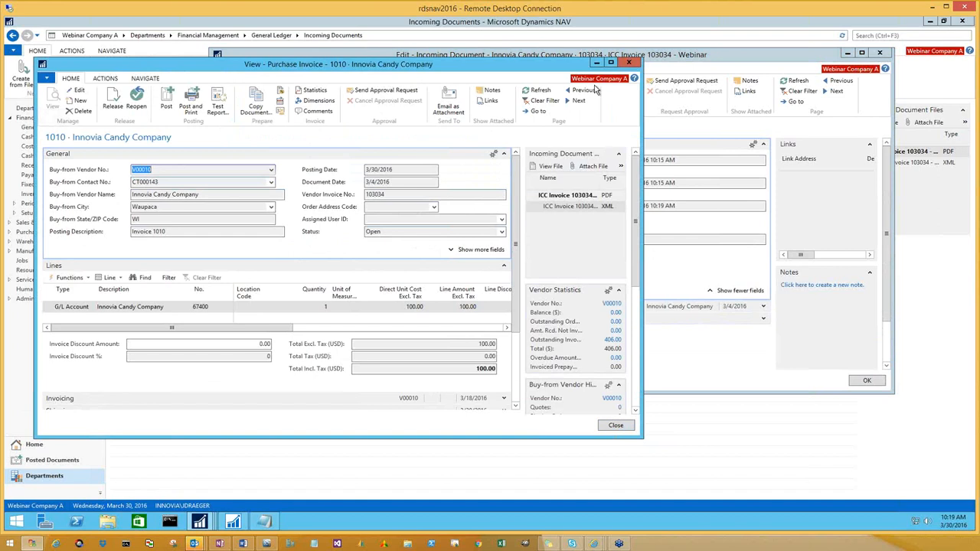
pyautogui.click(629, 65)
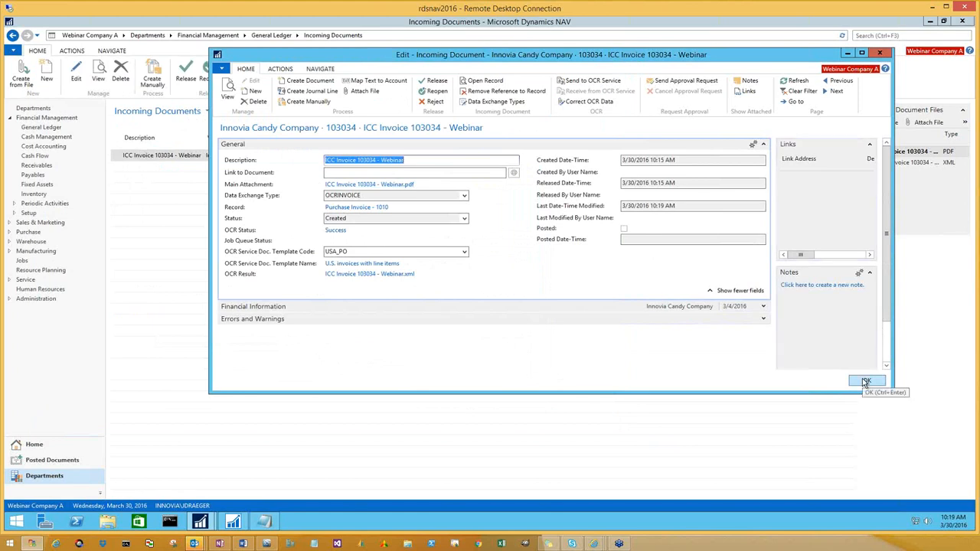
# Close the incoming document card and refresh the Incoming Documents list to check for the emailed invoice
pyautogui.click(879, 52)
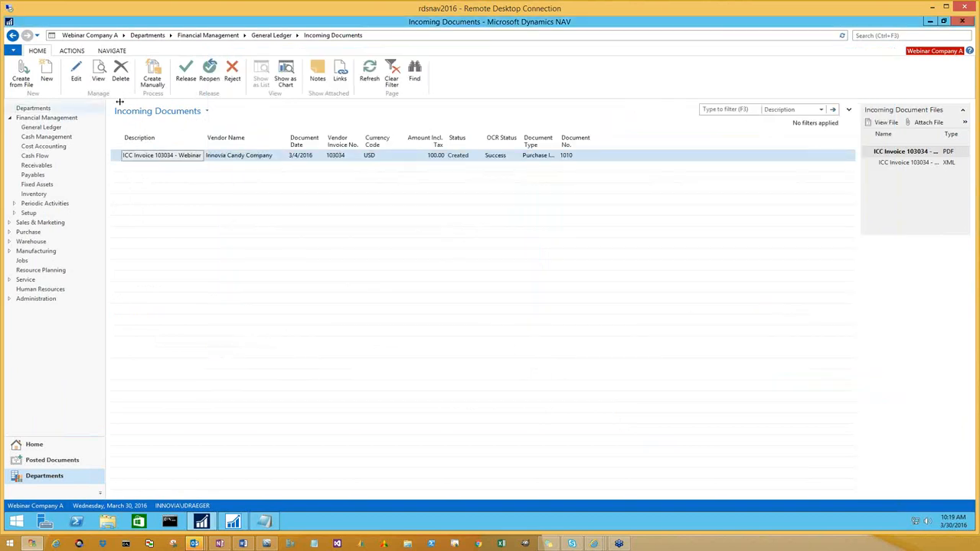
pyautogui.click(374, 74)
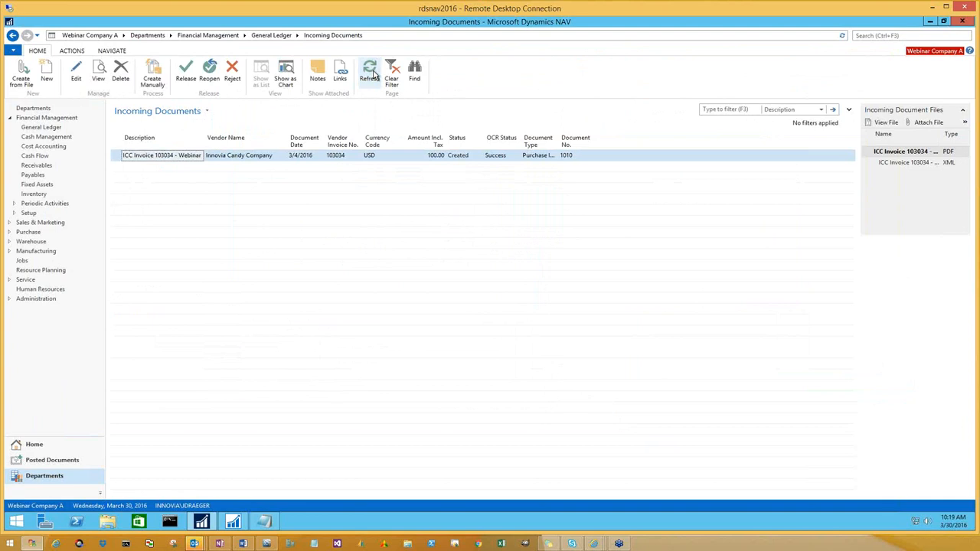
pyautogui.click(369, 74)
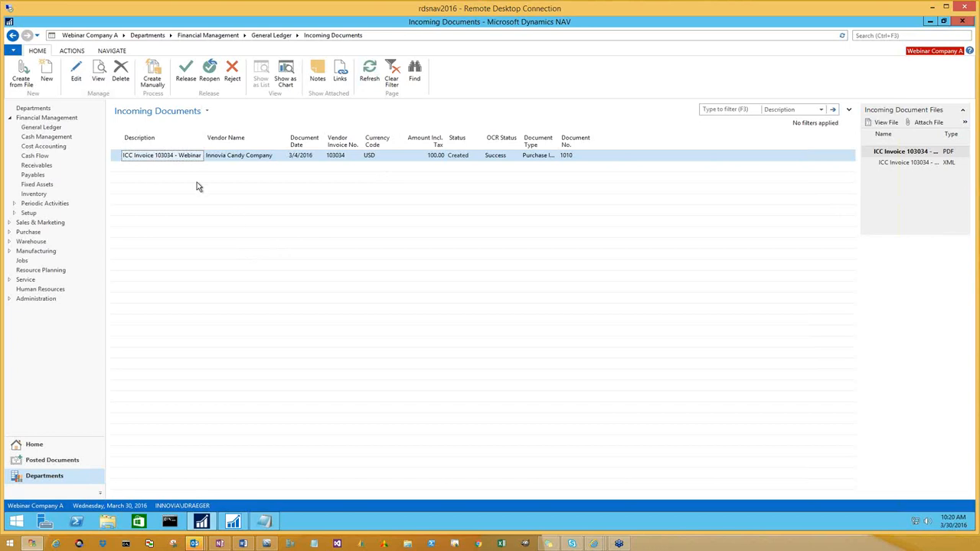
# Reopen the incoming document for editing and place its PDF attachment side by side with the OCR Data Correction page
pyautogui.click(76, 71)
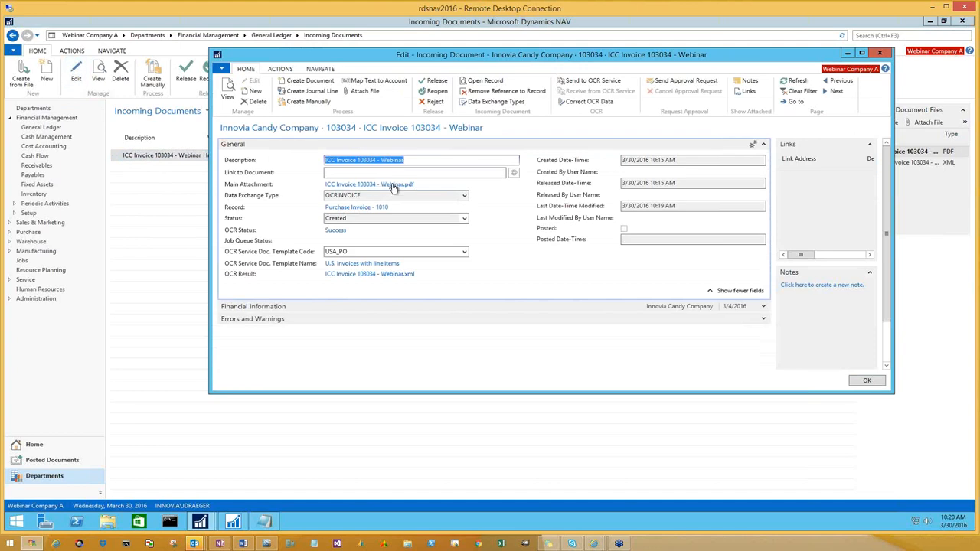
pyautogui.click(393, 186)
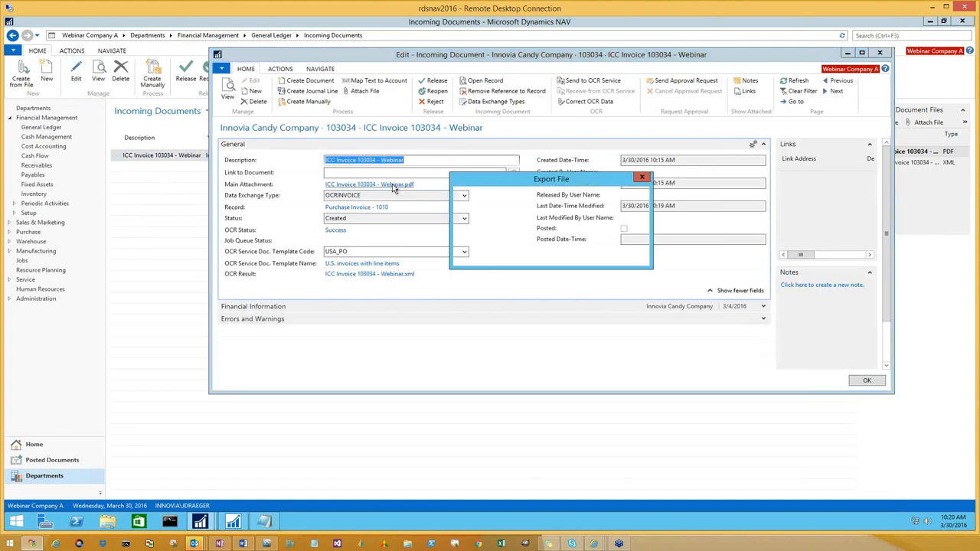
pyautogui.click(545, 240)
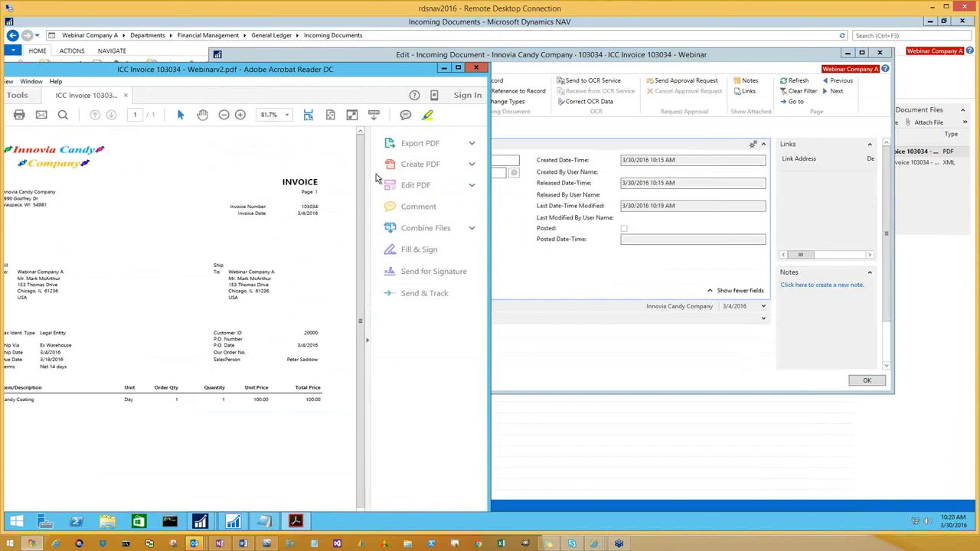
pyautogui.moveTo(376, 178); pyautogui.dragTo(225, 260)
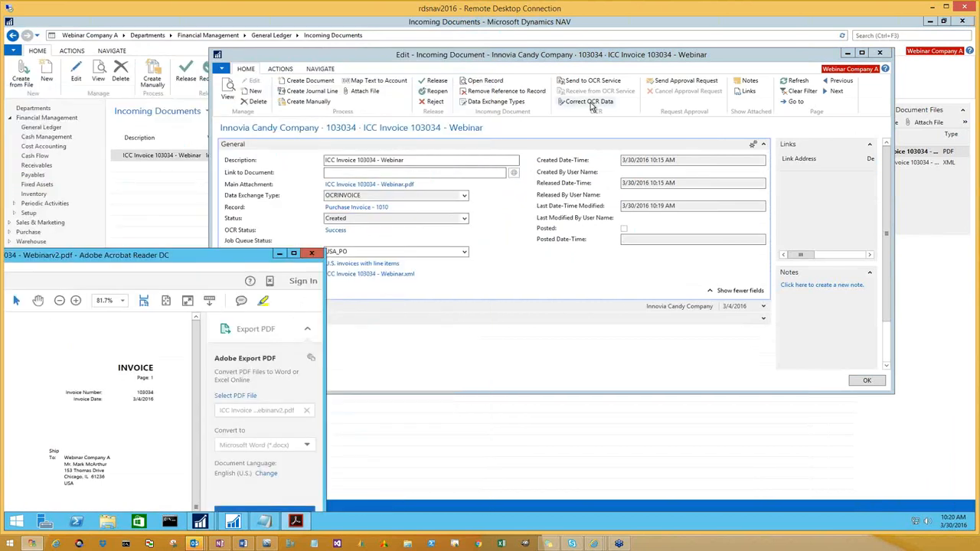
pyautogui.click(591, 105)
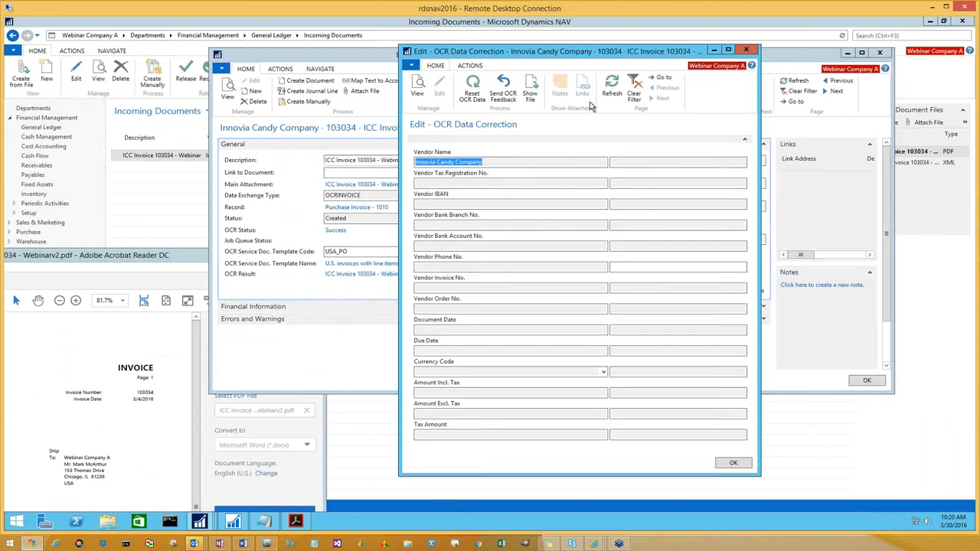
pyautogui.moveTo(575, 52); pyautogui.dragTo(978, 118)
pyautogui.moveTo(182, 257); pyautogui.dragTo(3, 182)
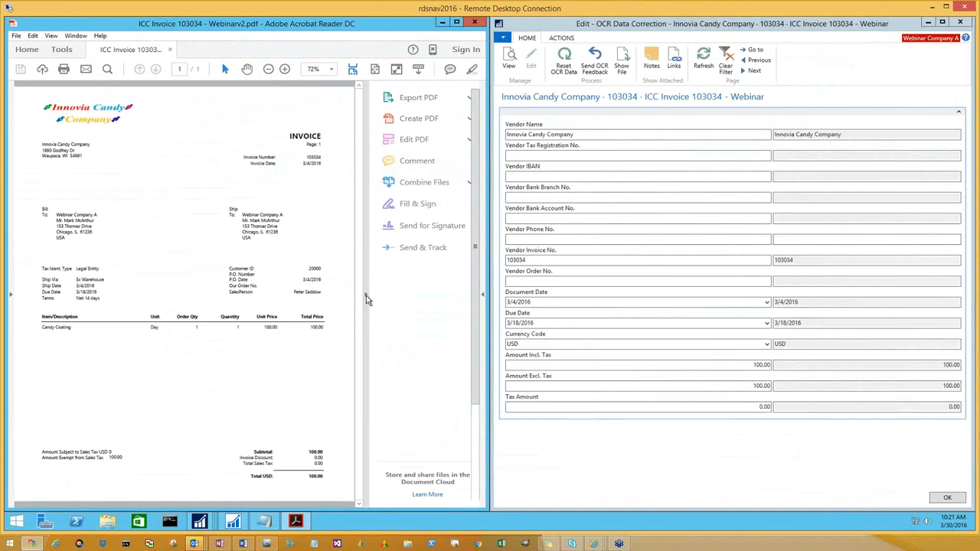
# Collapse the PDF's tools pane, compare the invoice with the OCR data fields, and close the PDF
pyautogui.click(366, 295)
pyautogui.scroll(-1, 304, 259)
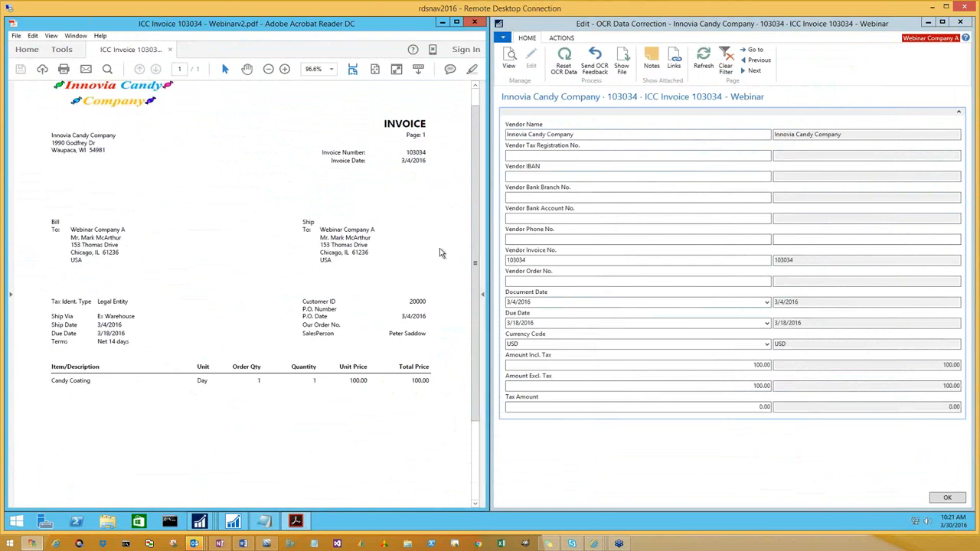
pyautogui.click(474, 26)
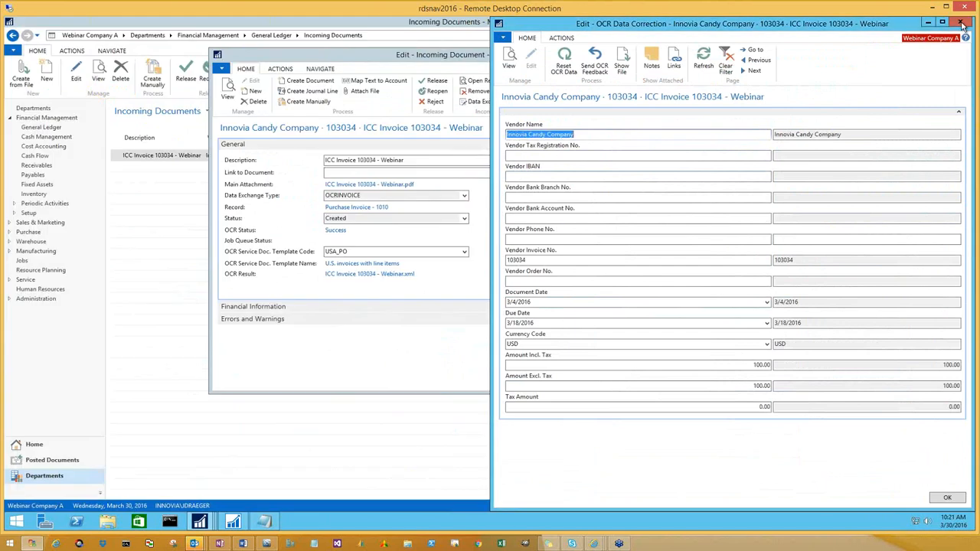
# Close the OCR Data Correction page and the incoming document card, and refresh the Incoming Documents list
pyautogui.click(959, 25)
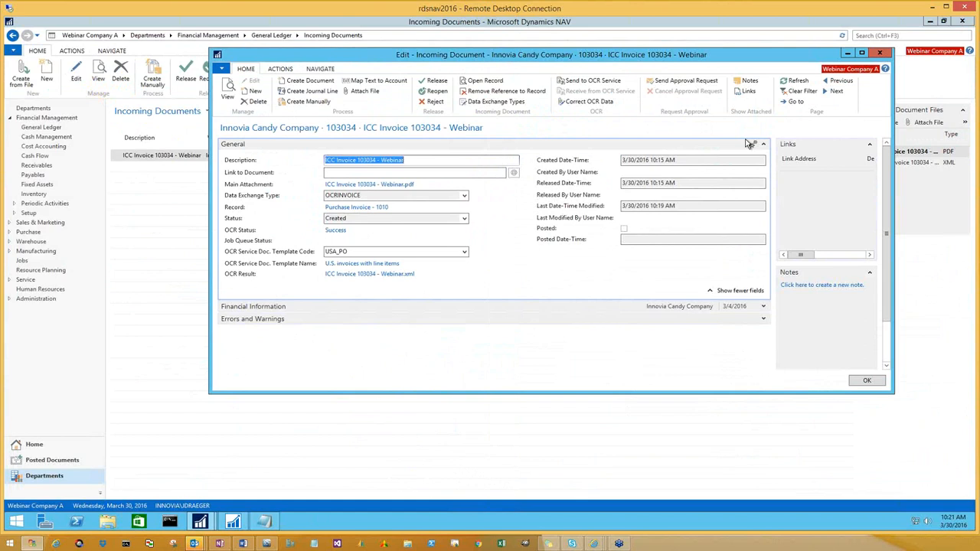
pyautogui.click(879, 56)
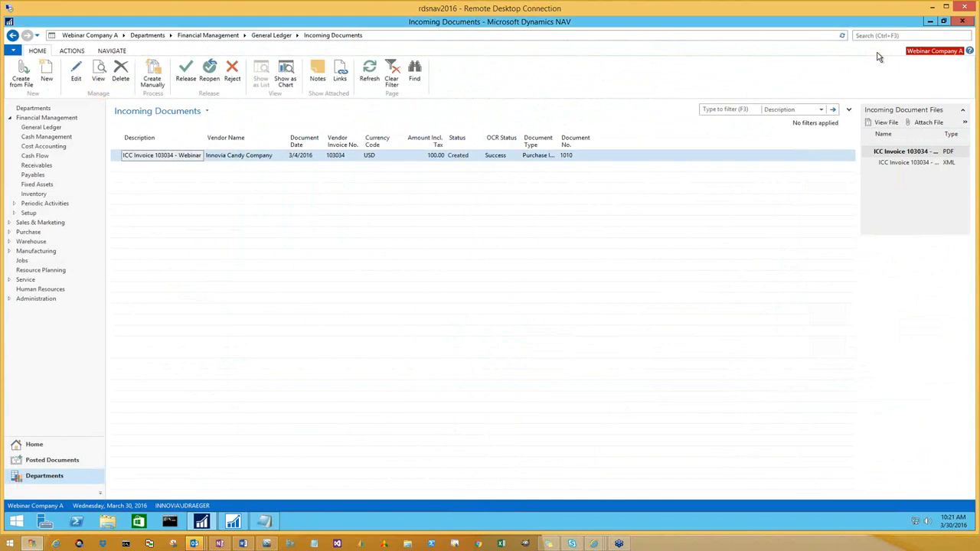
pyautogui.click(372, 78)
# Switch to the ReadSoft Online portal, refresh the in-progress documents to check the emailed invoice's export, and return to Dynamics NAV
pyautogui.moveTo(230, 550); pyautogui.dragTo(562, 6)
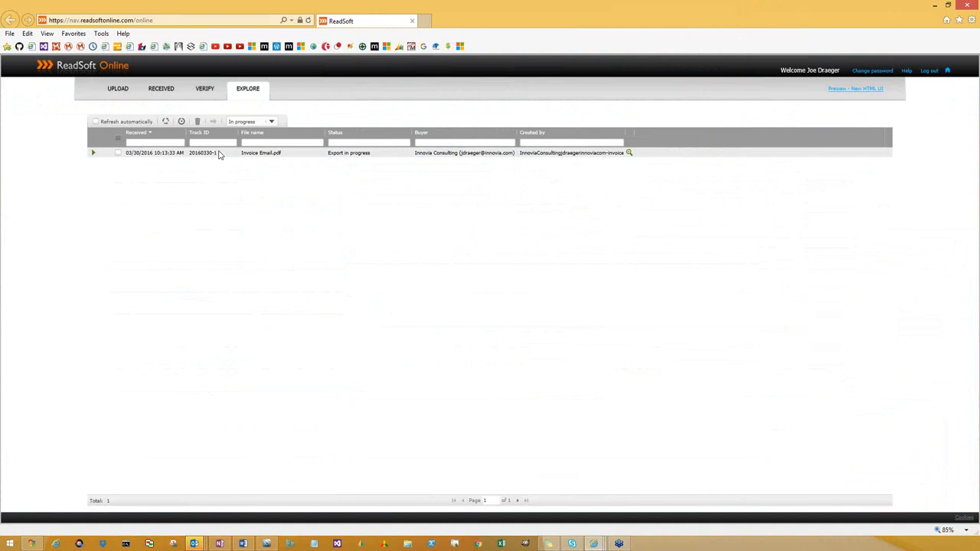
pyautogui.click(167, 123)
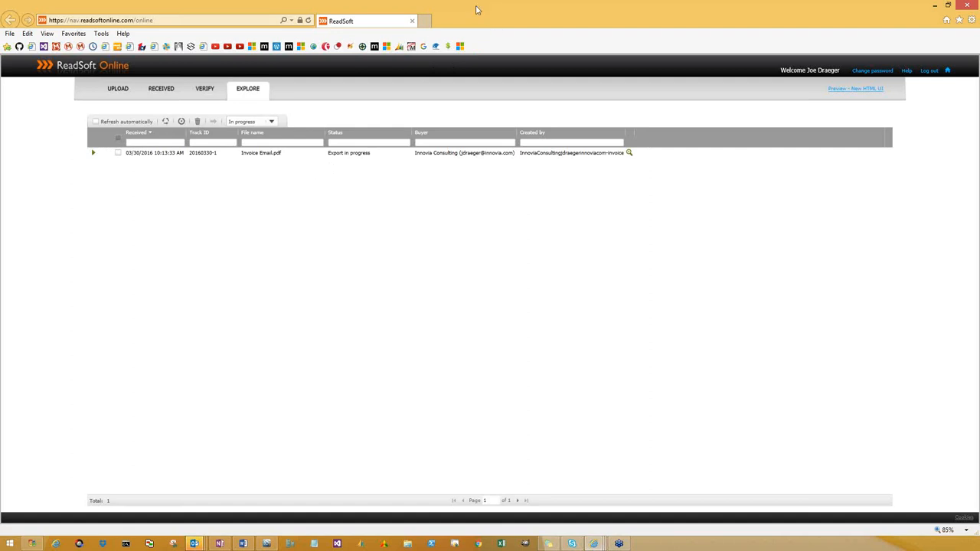
pyautogui.moveTo(451, 40); pyautogui.dragTo(2, 200)
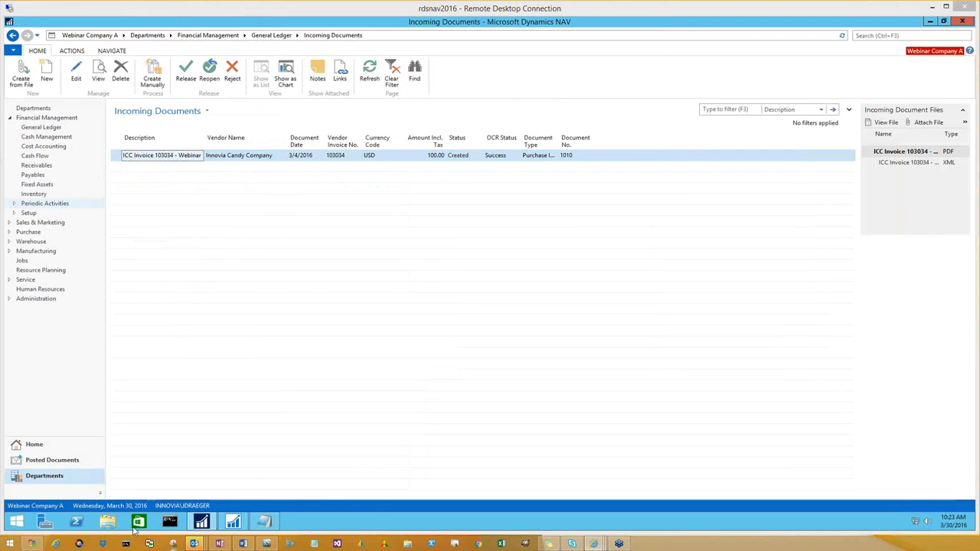
# Bring up the Notepad links for the Lexmark service account and ReadSoft Online portal, review them, and minimize the note
pyautogui.click(264, 523)
pyautogui.click(346, 206)
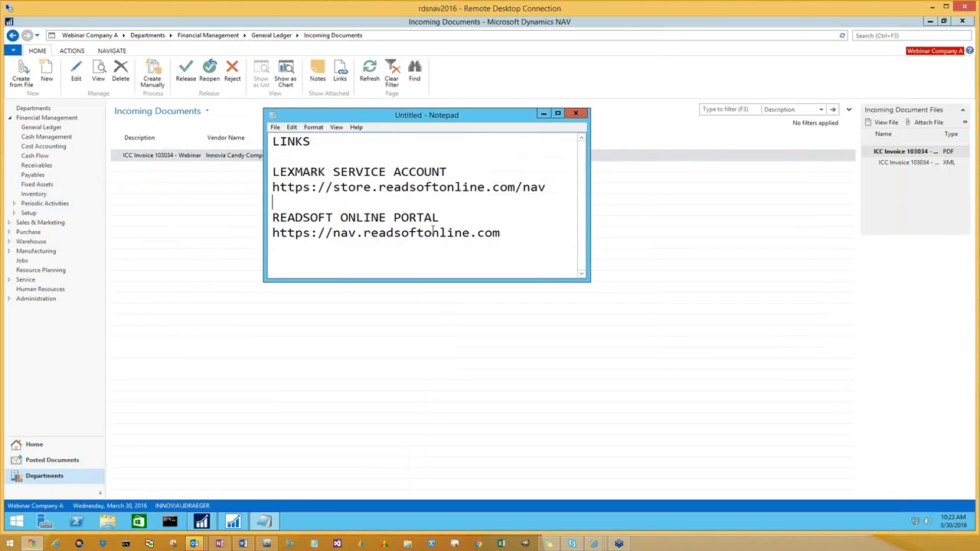
pyautogui.click(545, 115)
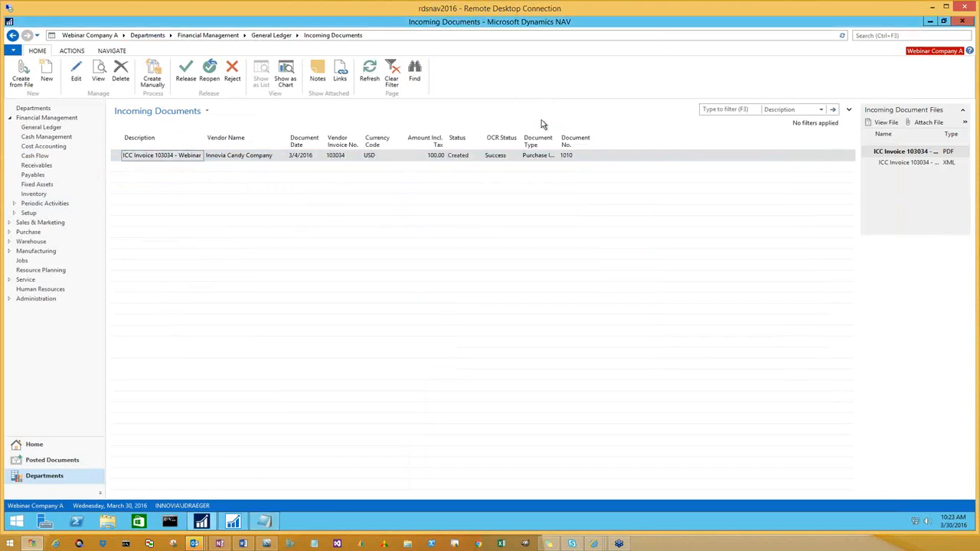